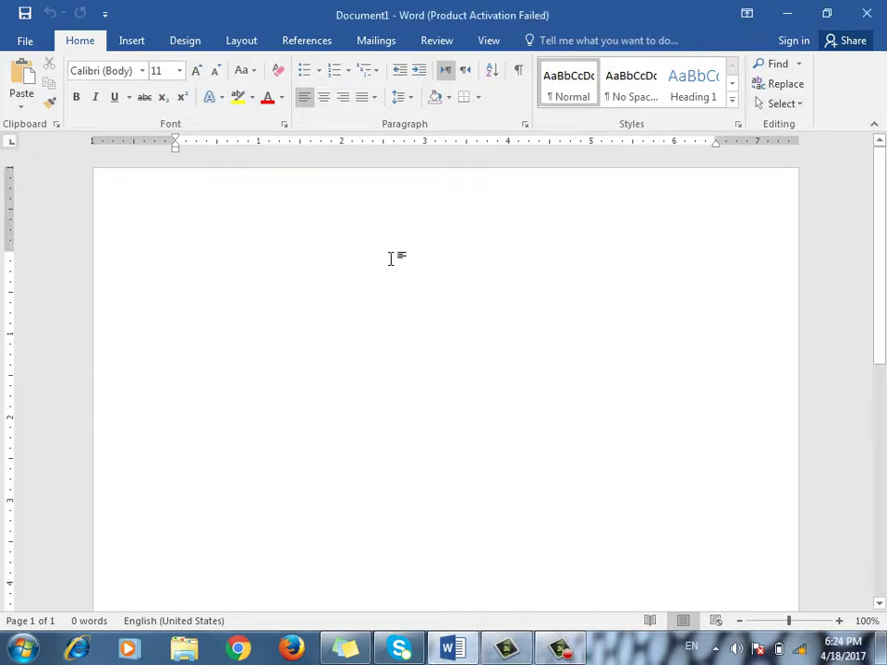
Type the heading 'Microsoft Word 2016:' on the first line of the blank document.
type("Microsoft")
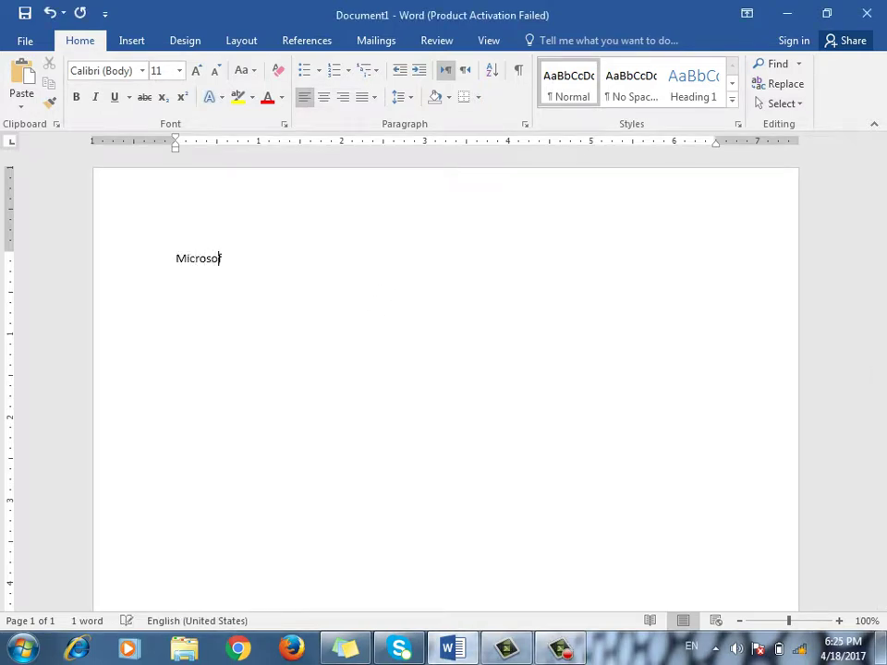
type(" Word")
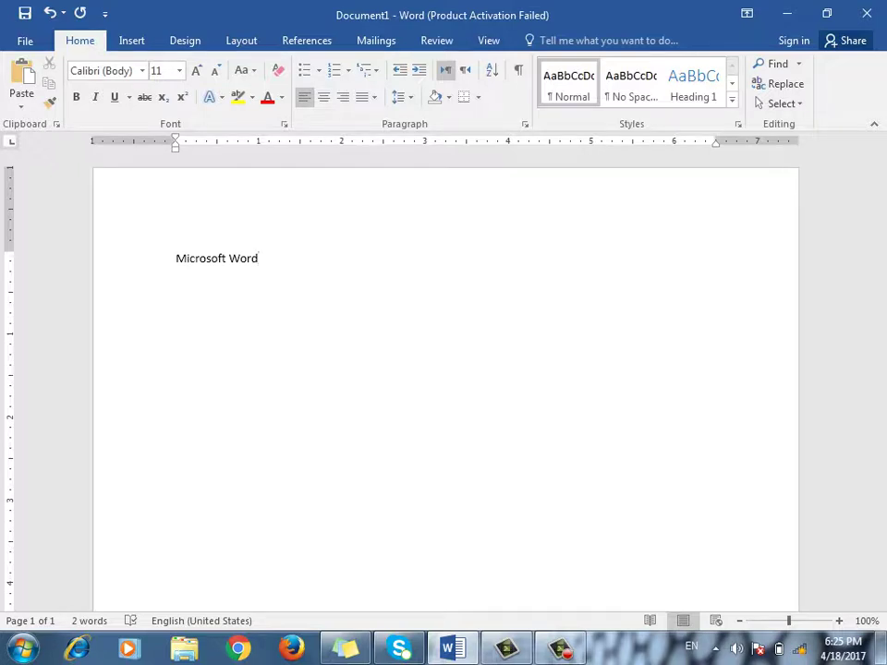
type("2016")
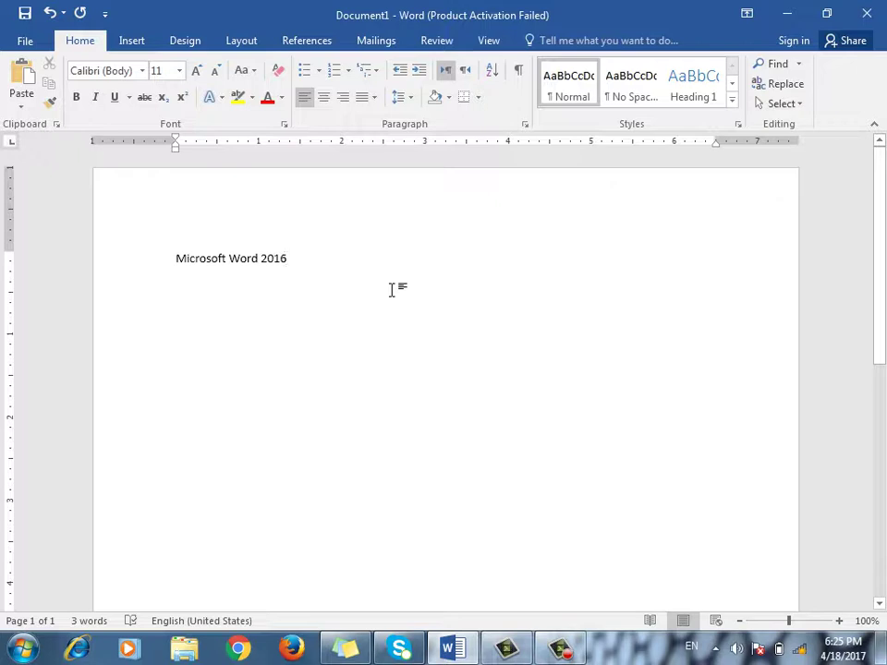
type(":")
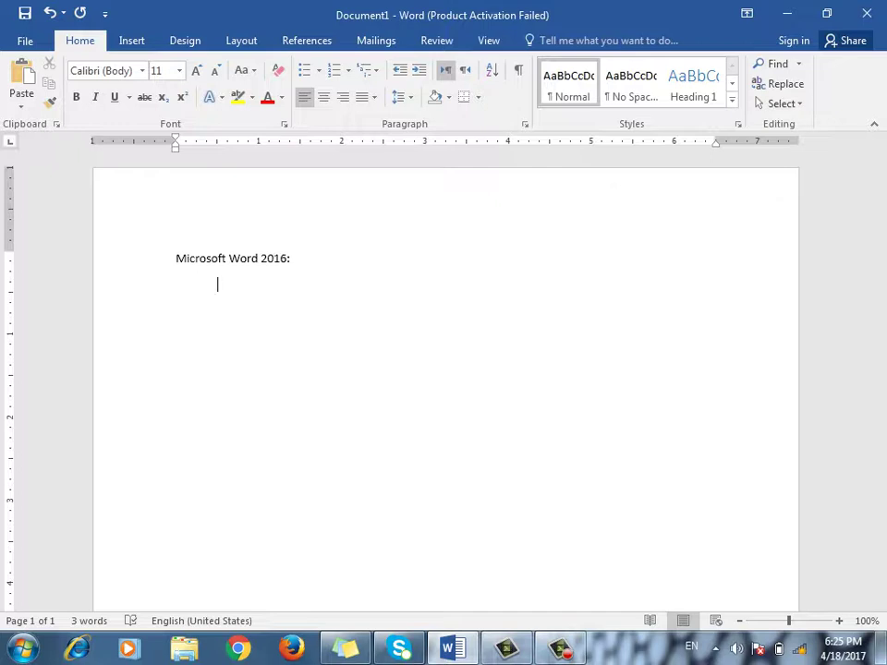
Type 'Microsoft Word is word Processor, in which we do application and documentation work', correcting typos.
type("Microsoft Word is word Proces")
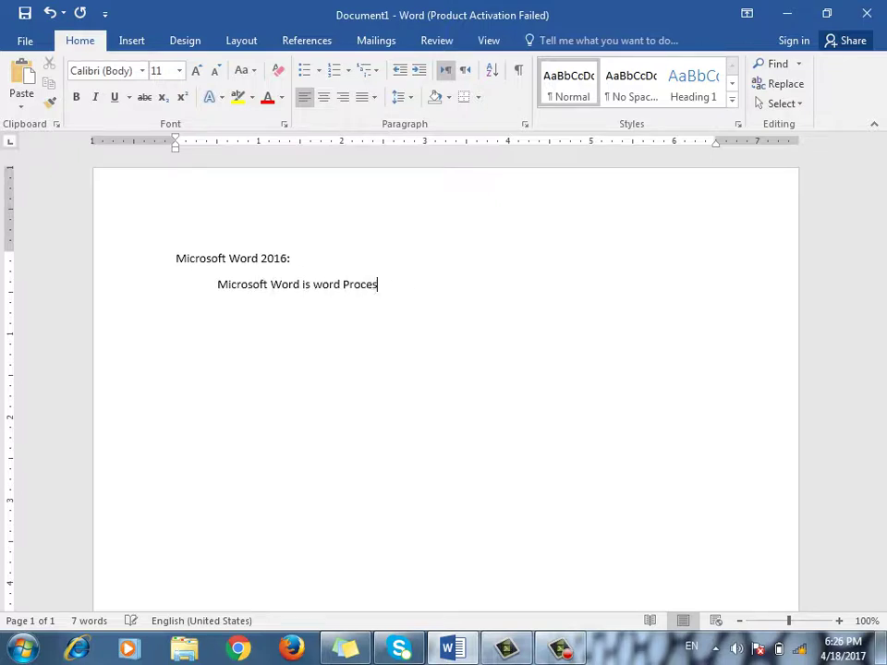
type("sor, in why")
key("BackSpace")
type("in whic")
key("BackSpace")
key("BackSpace")
type("chn w")
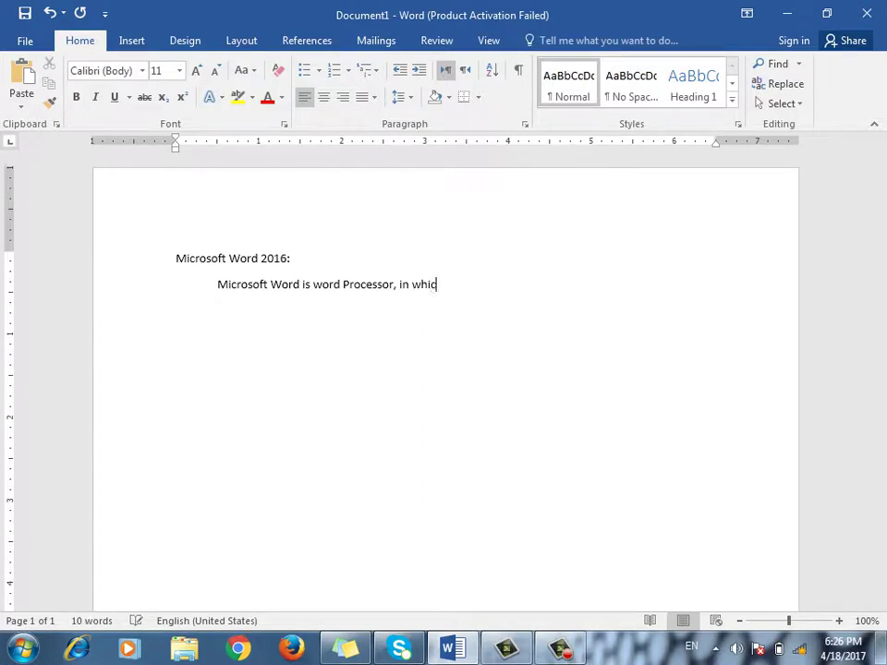
key("BackSpace")
key("BackSpace")
key("BackSpace")
key("BackSpace")
type("h we do applicatio")
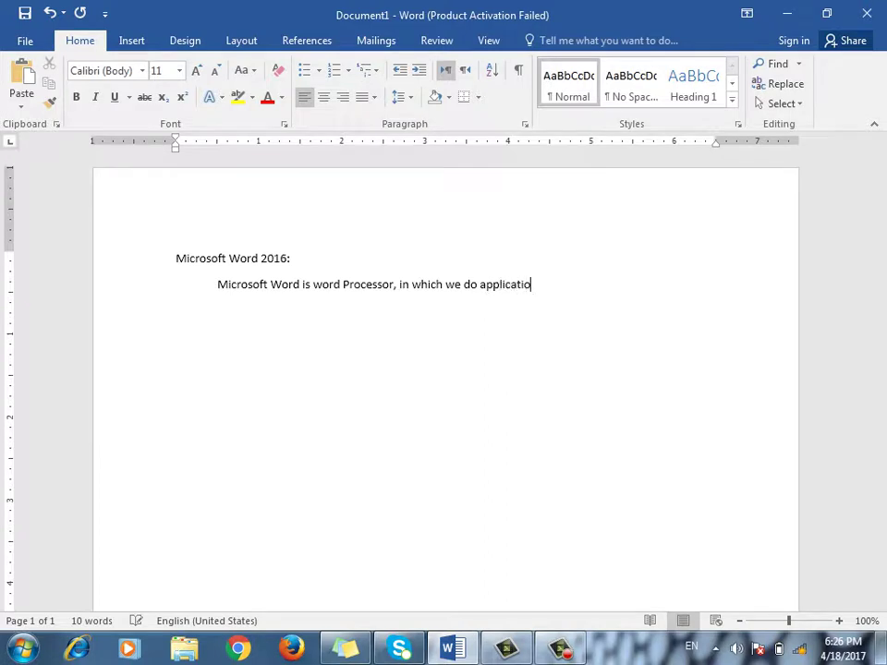
type("n and docume")
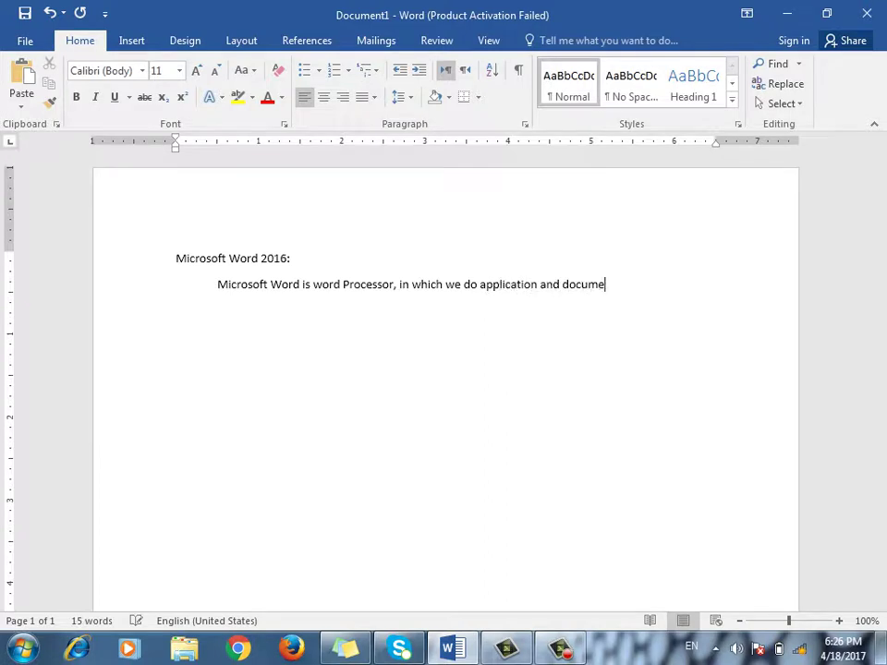
type("ntation work")
On a new line, type 'Layout of Micorosft Word 2016'.
key("Return")
type("Layu")
key("BackSpace")
type("ouo")
key("BackSpace")
key("BackSpace")
type("t of Micorosf")
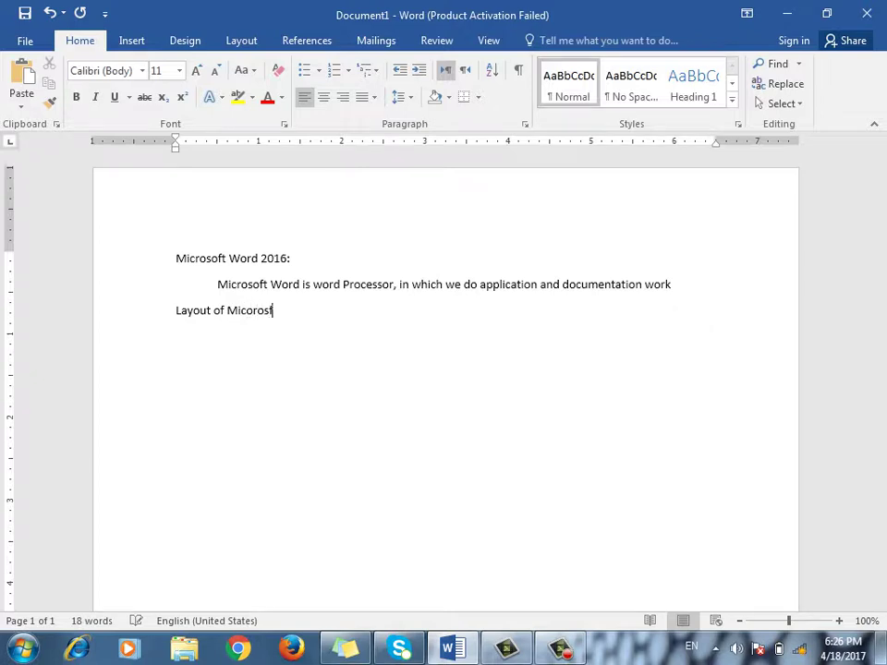
type("t Word 2016")
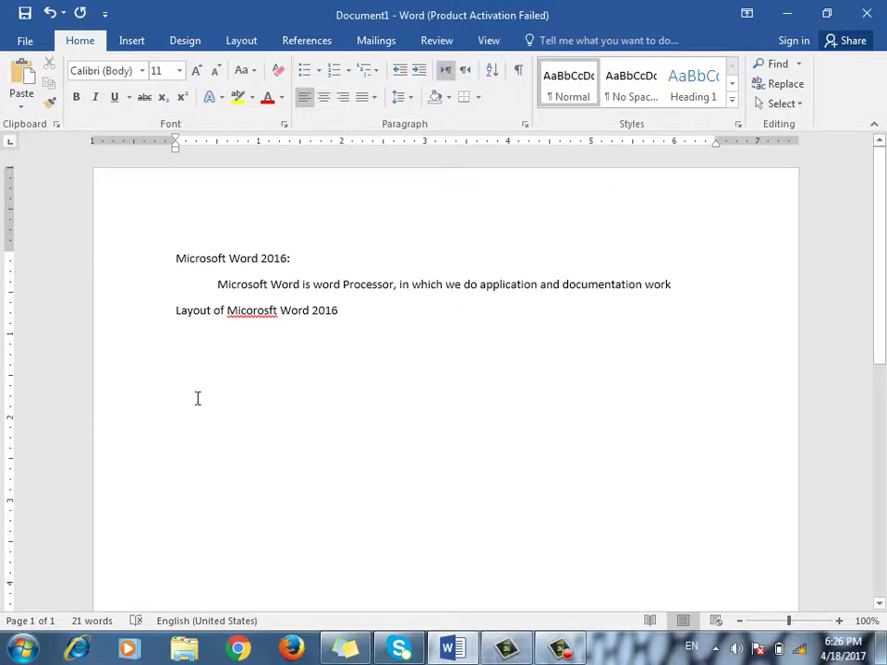
Fix the swapped letters in the misspelled 'Microsoft' on the layout line.
left_click(273, 310)
key("Left")
key("Left")
key("BackSpace")
key("BackSpace")
type("so")
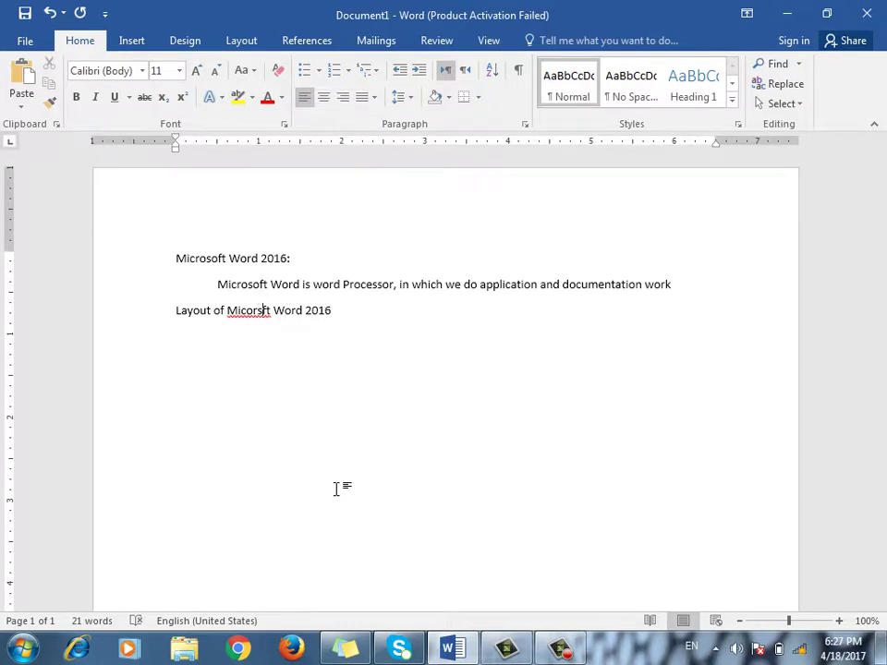
key("Right")
key("Right")
Begin a new list line with the number 1 followed by a tab.
left_click(297, 310)
key("End")
key("Return")
type("1")
key("Tab")
Enter numbered items Title Bar, Menu Bar, Control Buttons, Ruler and Status bar.
type("Title Bar")
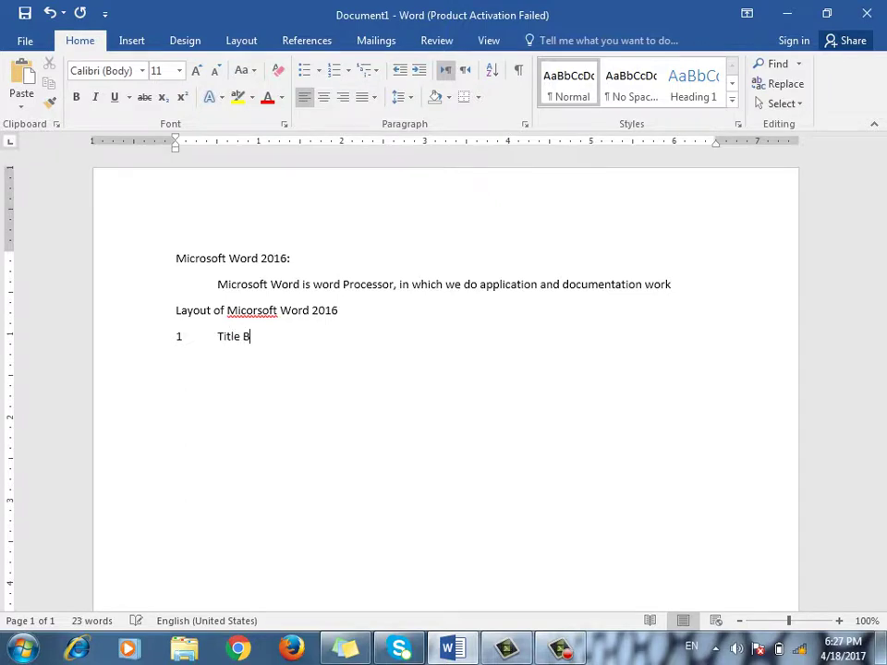
key("Return")
type("Menu Bar")
key("Return")
type("Co")
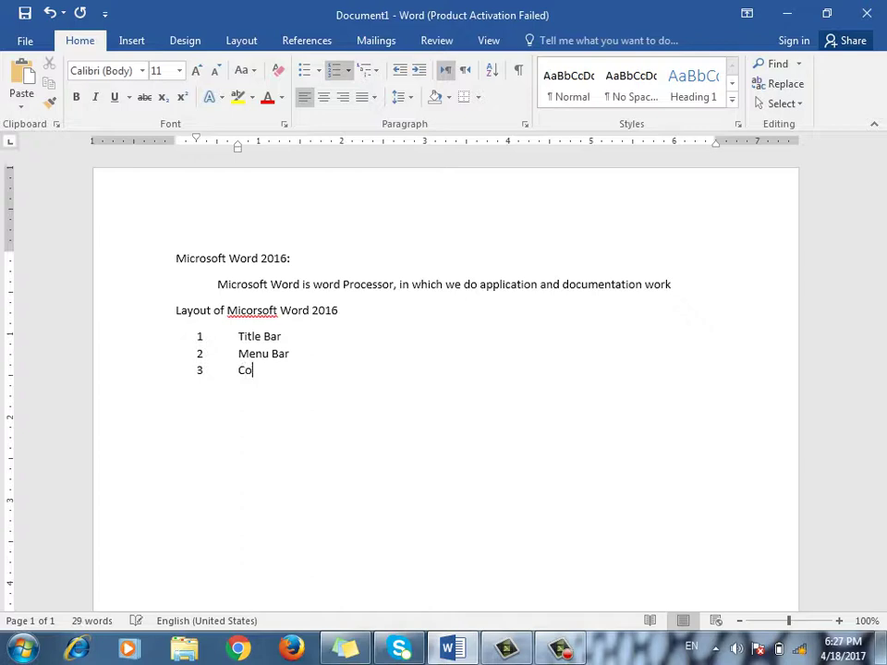
type("ntrol Buttons")
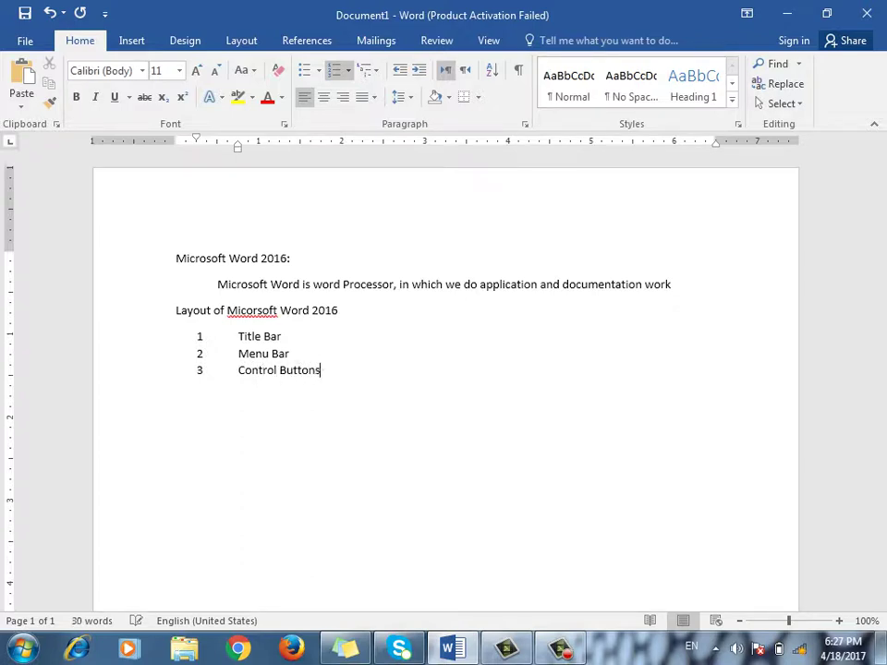
key("Return")
type("Ruler")
key("Return")
type("Status bar")
key("Return")
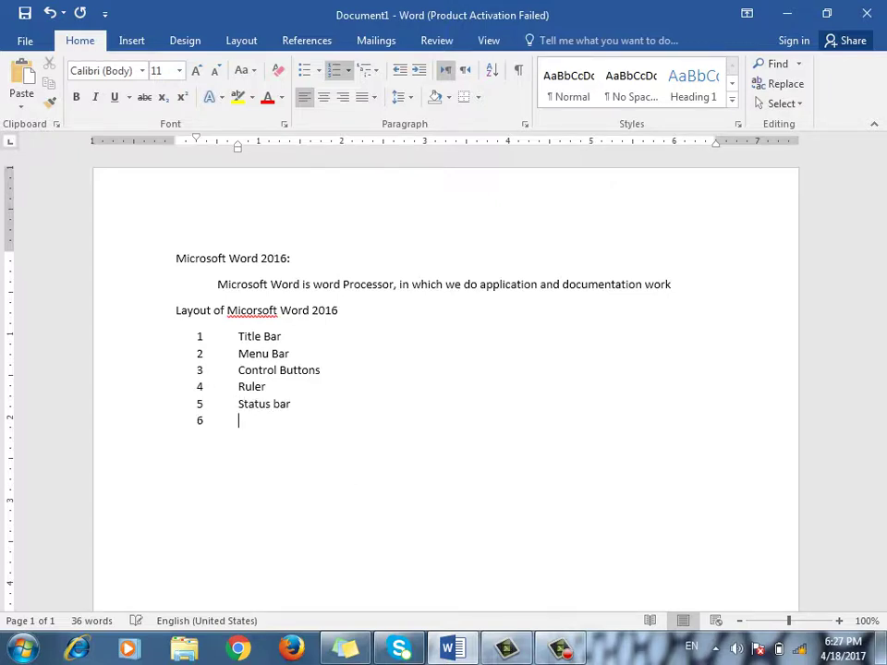
Add items 6 'Quick Access Tool Bar' and 7 'Scroll bars', fixing typos.
type("Quick Access Tool Bar")
key("Return")
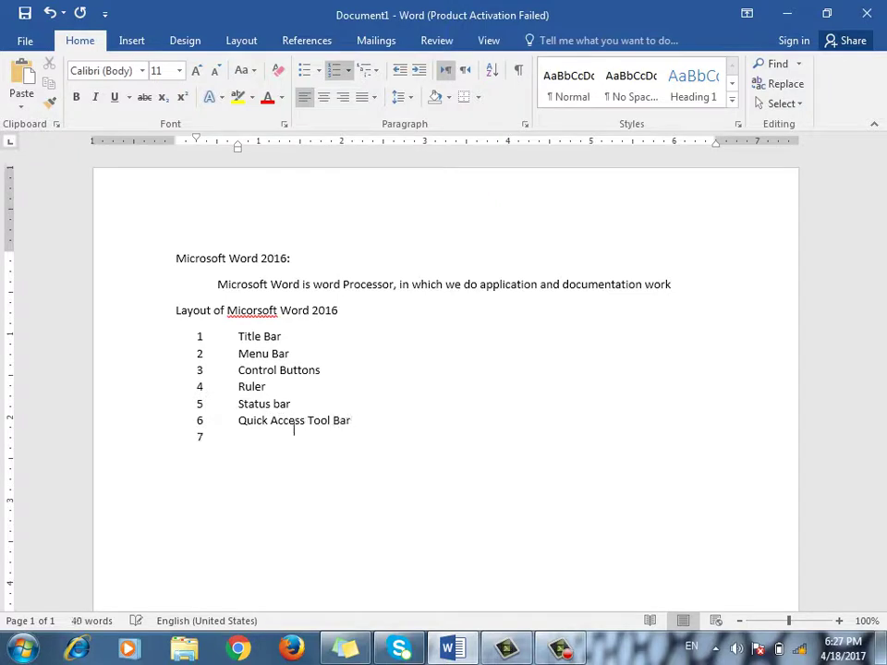
type("Scroll bars")
Add lettered sub-items Vertical and Horizantal under Scroll bars, then end the list with blank lines.
key("Return")
key("Tab")
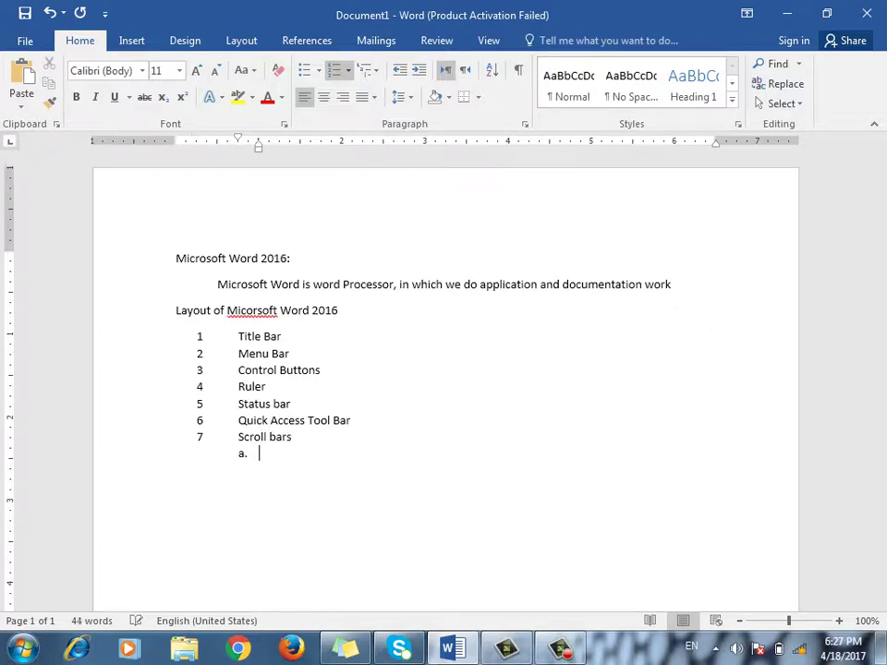
type("Vertical")
key("Return")
type("Horizantal")
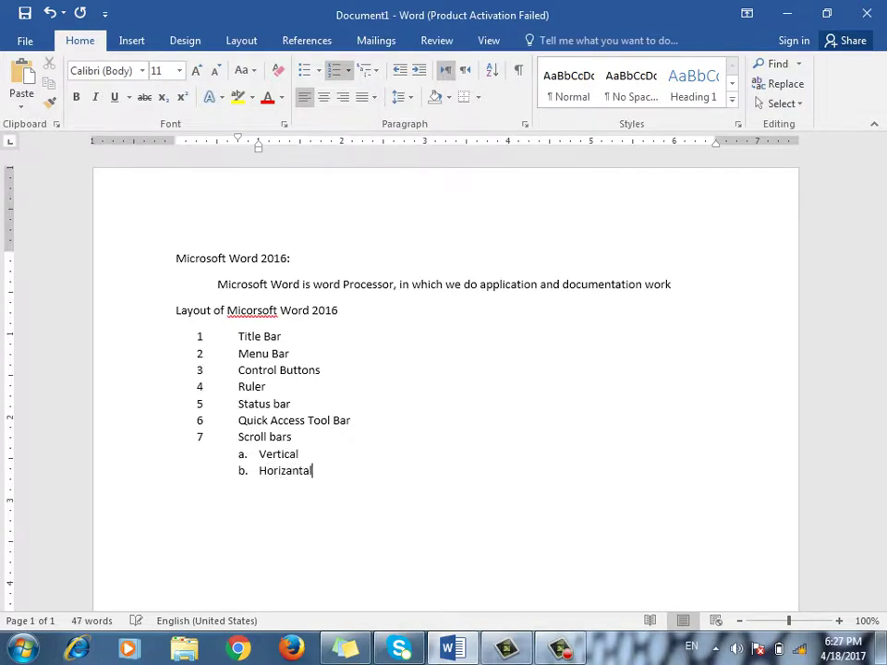
key("Return")
key("Return")
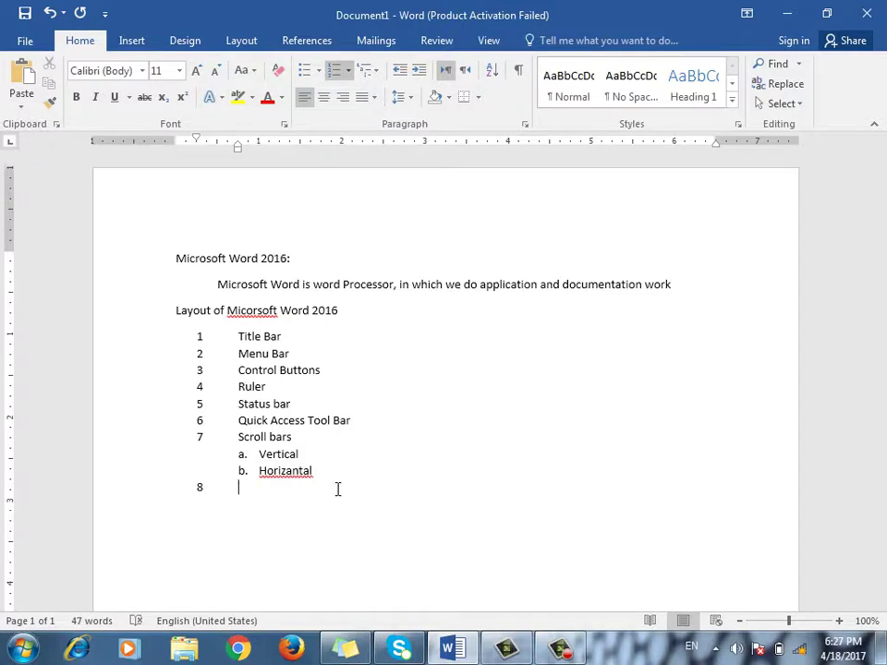
key("BackSpace")
key("Return")
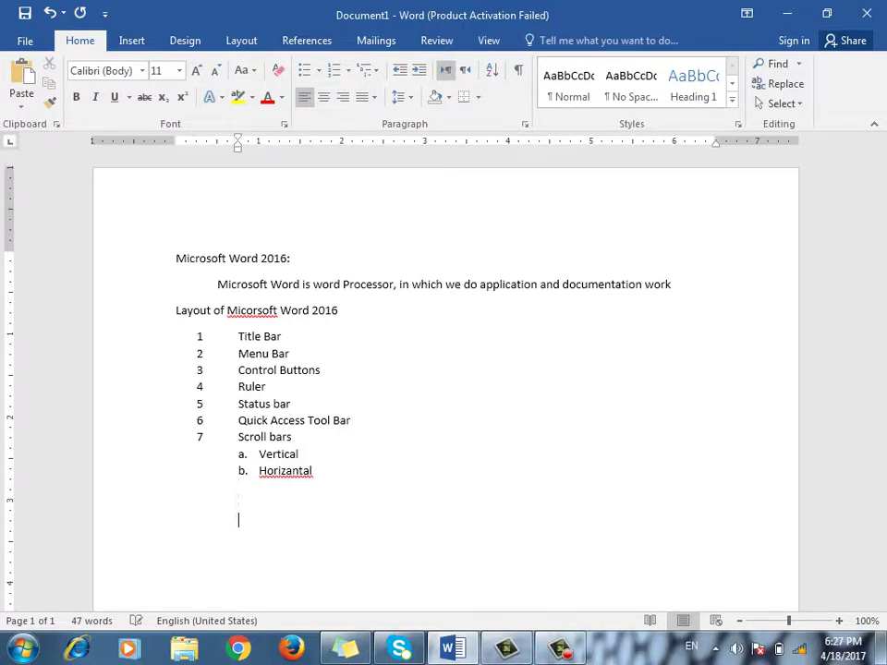
key("Return")
key("Return")
Type 'Microsoft file is called document' below the list and start a new line.
type("Microsoft file is called d")
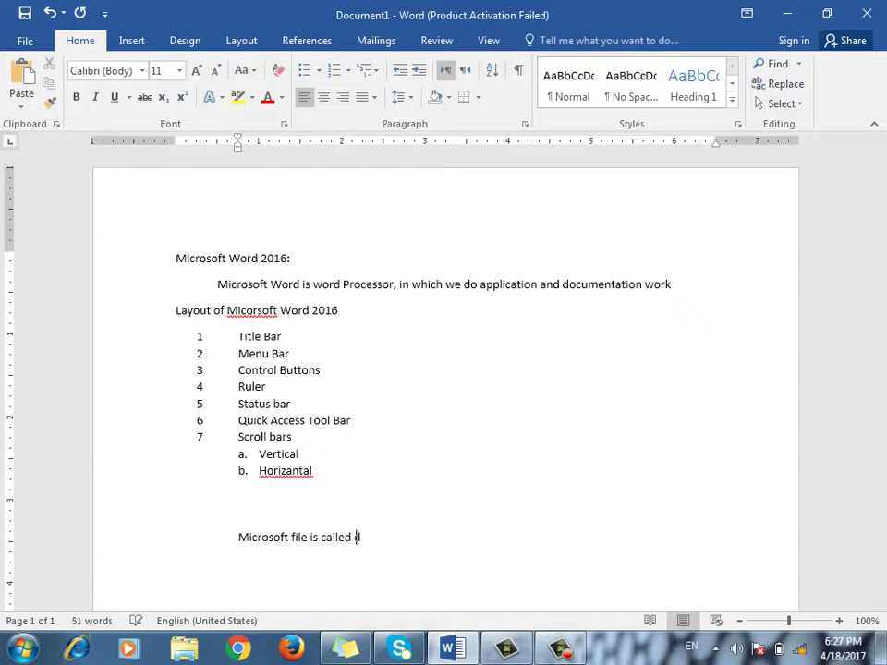
type("ocument")
key("Return")
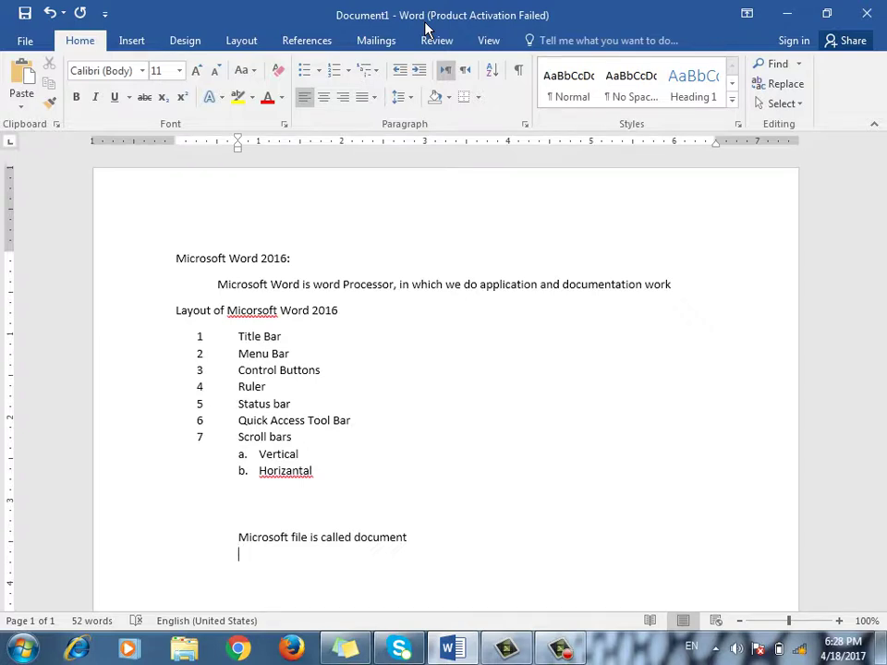
Look through the Insert and Design ribbon tabs, then return to Home.
left_click(148, 45)
left_click(187, 41)
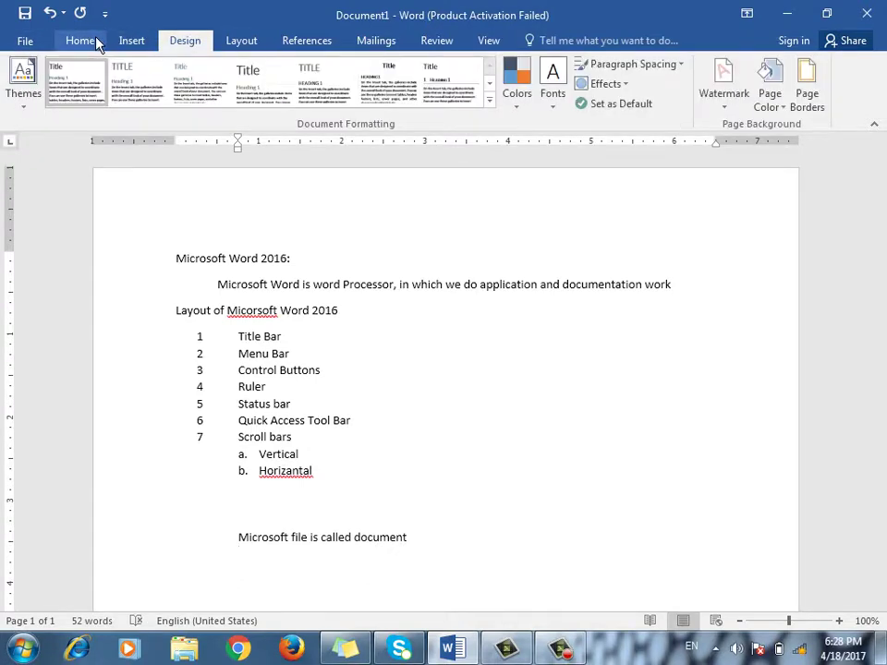
left_click(96, 40)
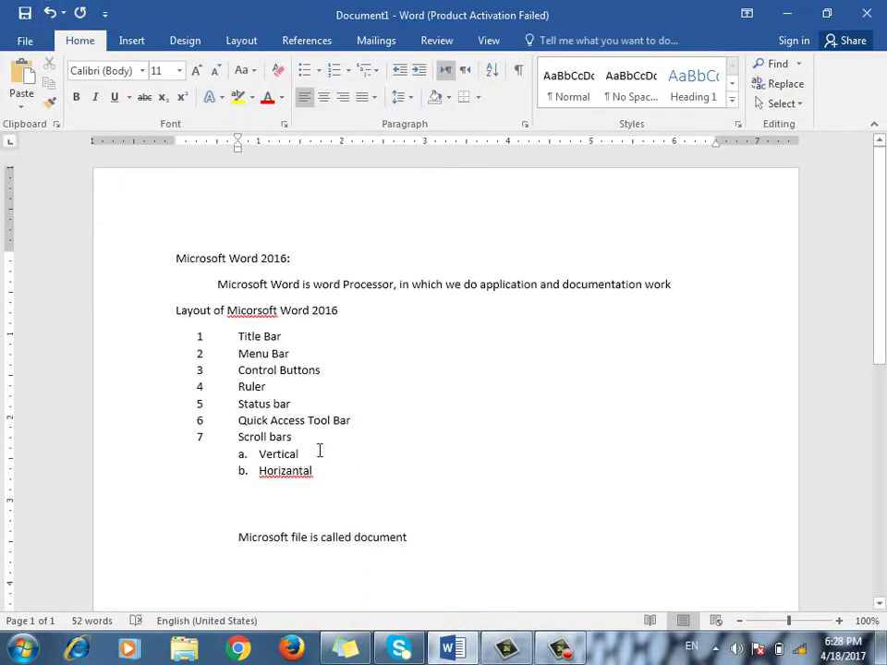
Replace the misspelled sub-item 'Horizantal' with the spelling suggestion 'Horizontal'.
left_click_drag(880, 209, 882, 130)
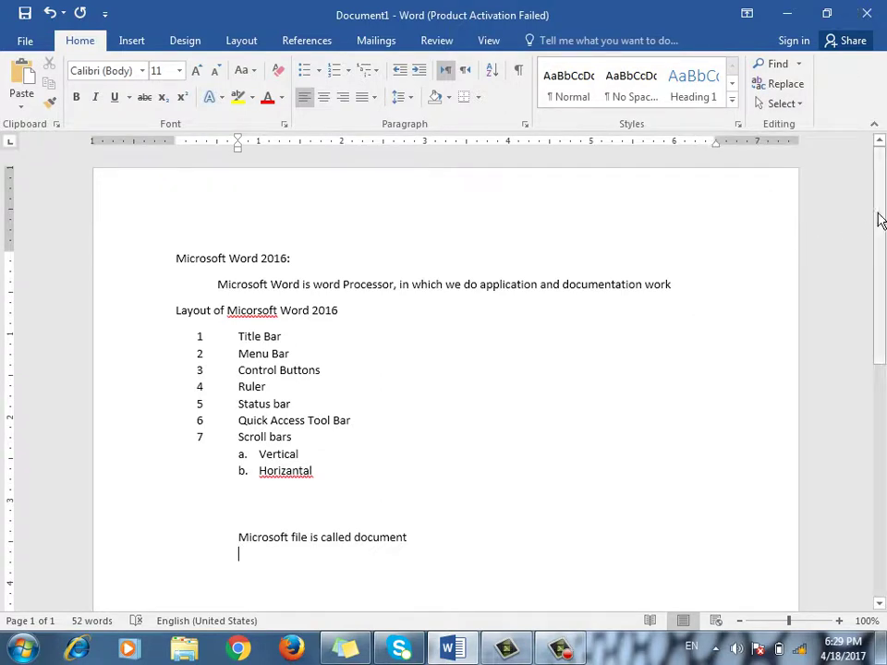
scroll(876, 326, "down", 2)
scroll(876, 326, "down", 5)
scroll(873, 352, "up", 7)
right_click(286, 471)
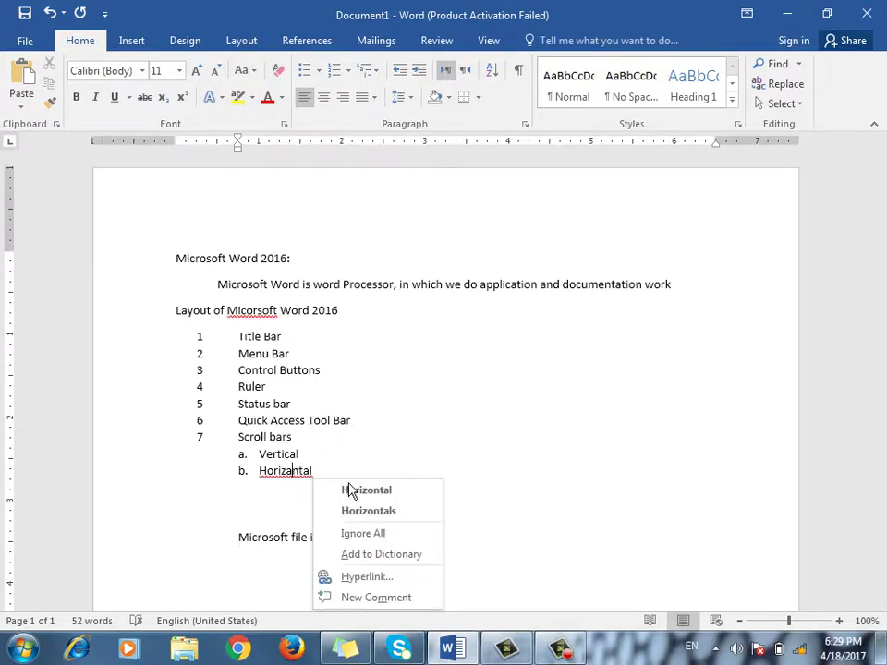
left_click(361, 490)
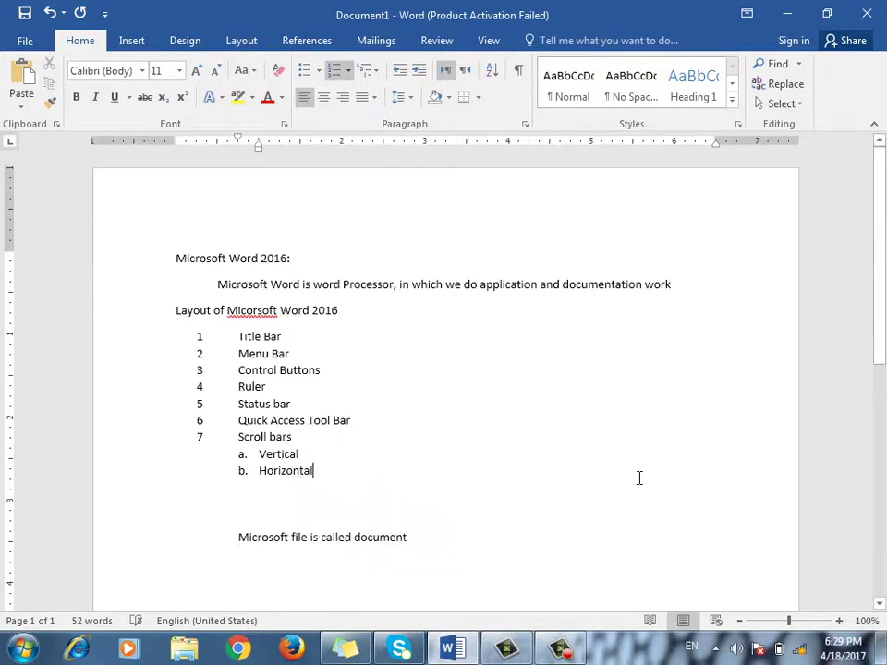
left_click(881, 379)
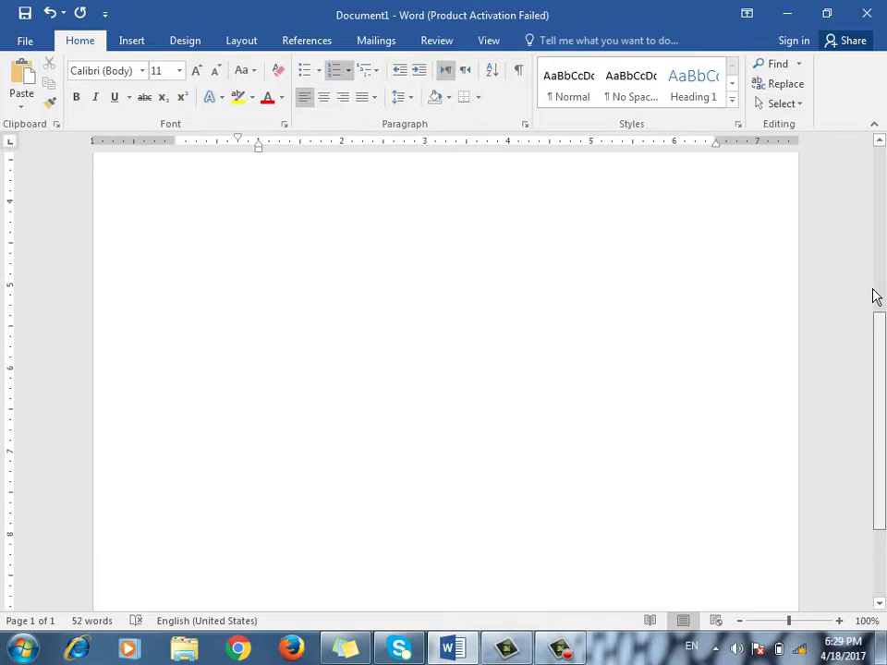
scroll(880, 379, "up", 8)
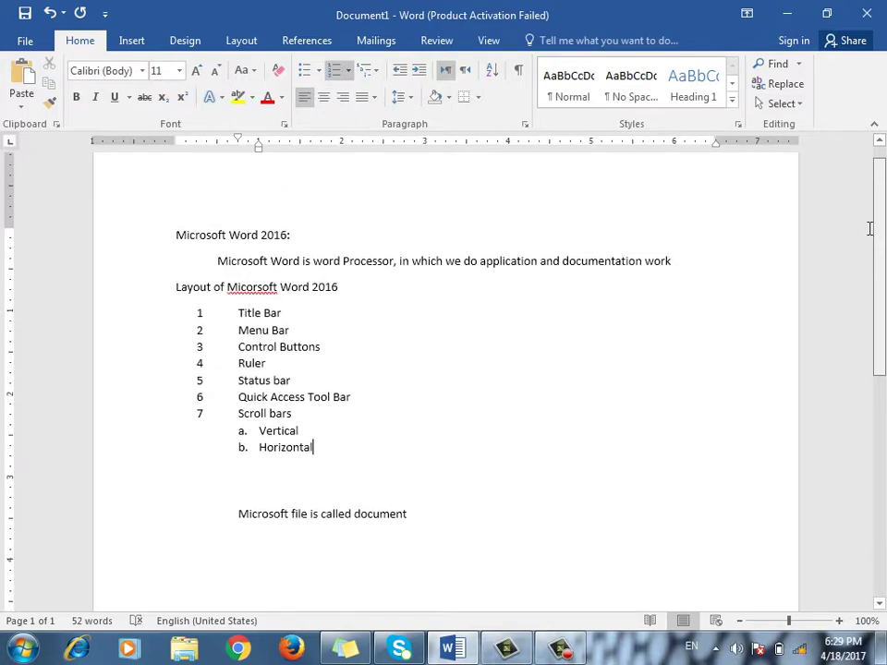
Zoom the page in to 170%, then back out to 120%.
left_click(839, 621)
left_click(839, 621)
left_click(839, 620)
left_click(839, 621)
left_click(839, 621)
left_click(839, 621)
left_click(839, 621)
scroll(738, 487, "down", 4)
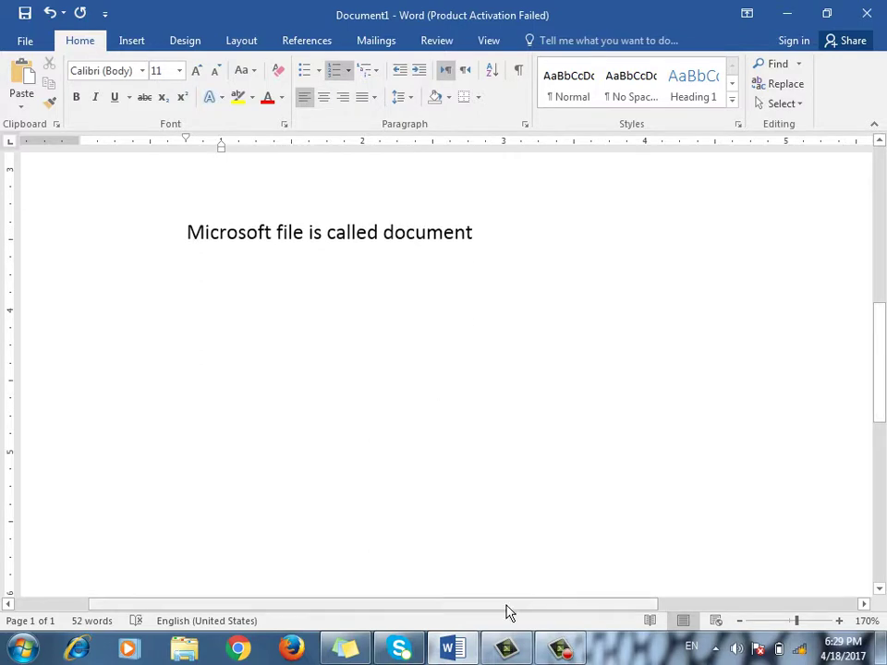
left_click_drag(511, 610, 399, 592)
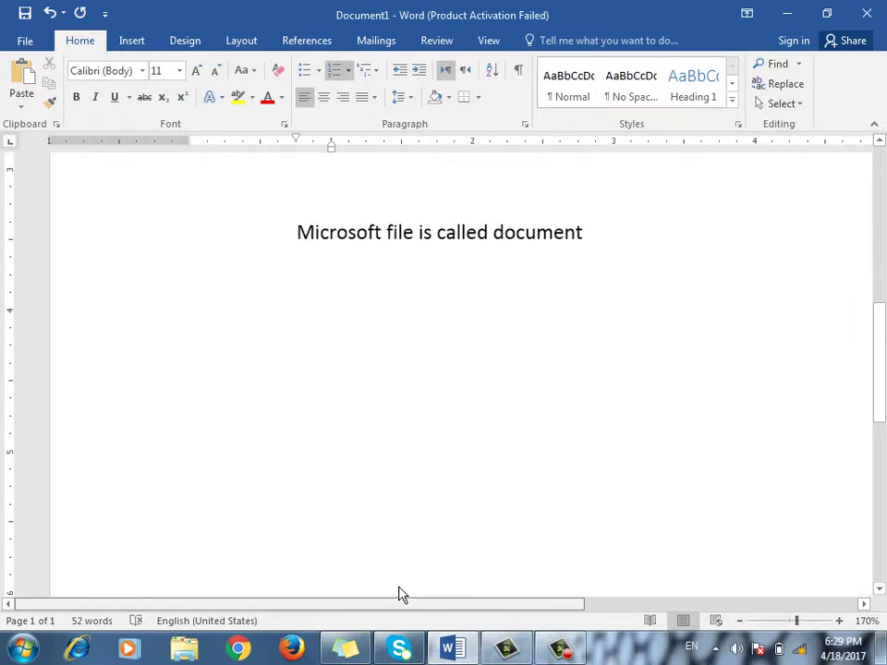
left_click(739, 621)
left_click(739, 621)
left_click(739, 621)
left_click(739, 621)
left_click(740, 621)
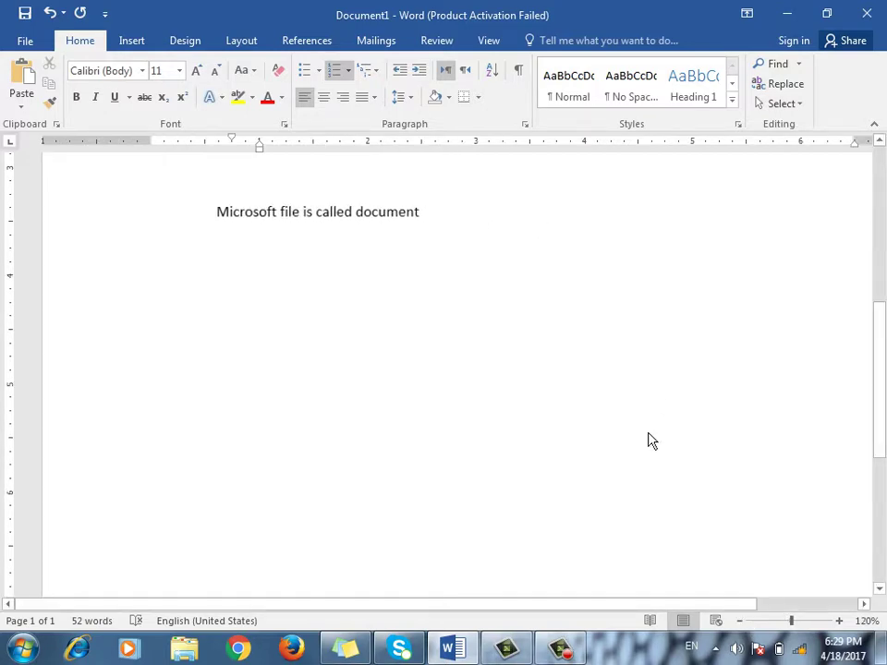
scroll(647, 439, "up", 8)
scroll(654, 456, "down", 2)
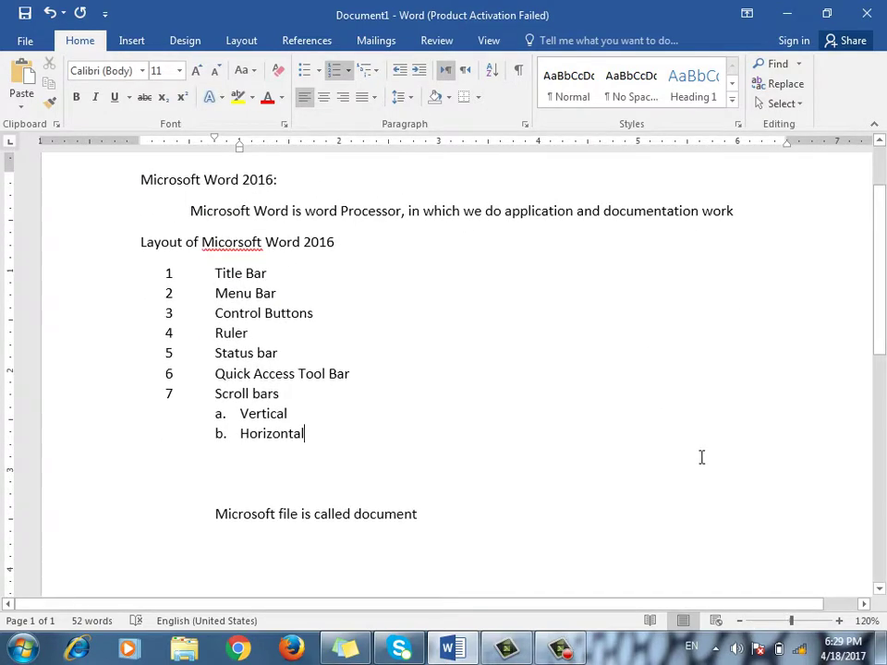
scroll(707, 462, "down", 1)
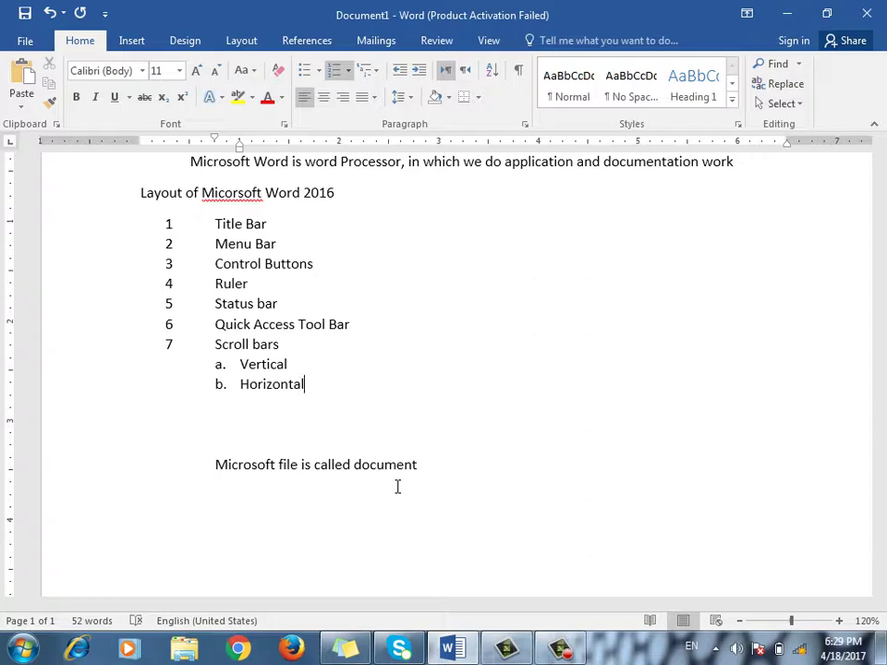
left_click(37, 44)
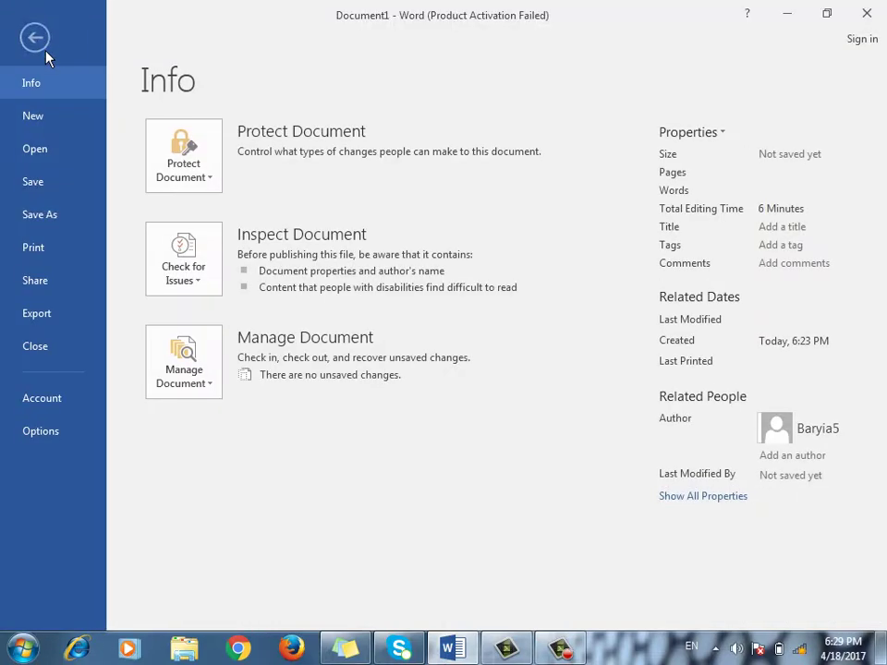
Save the document in the Desktop folder with the file name 'Microsoft Word 2016'.
left_click(30, 188)
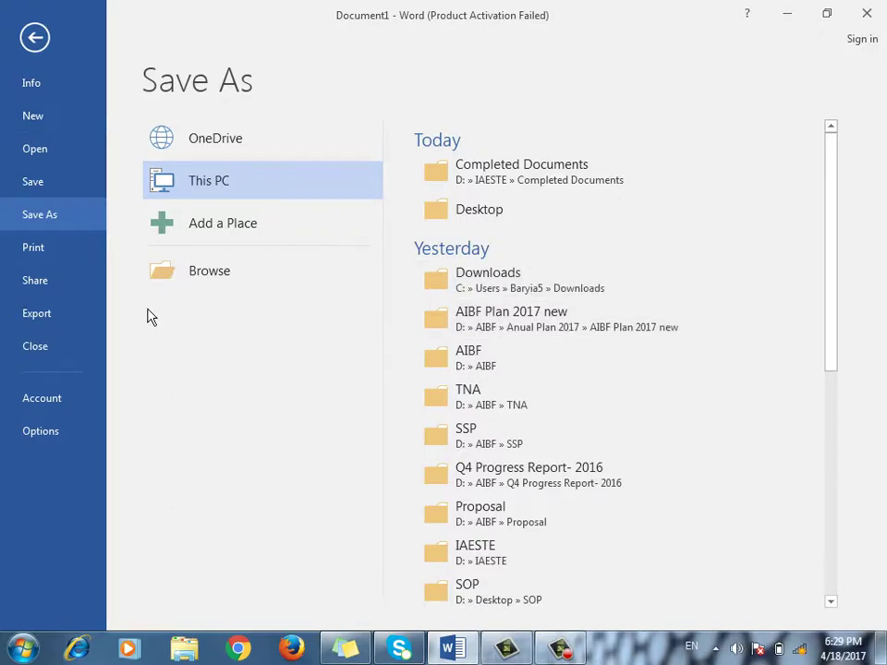
left_click(224, 282)
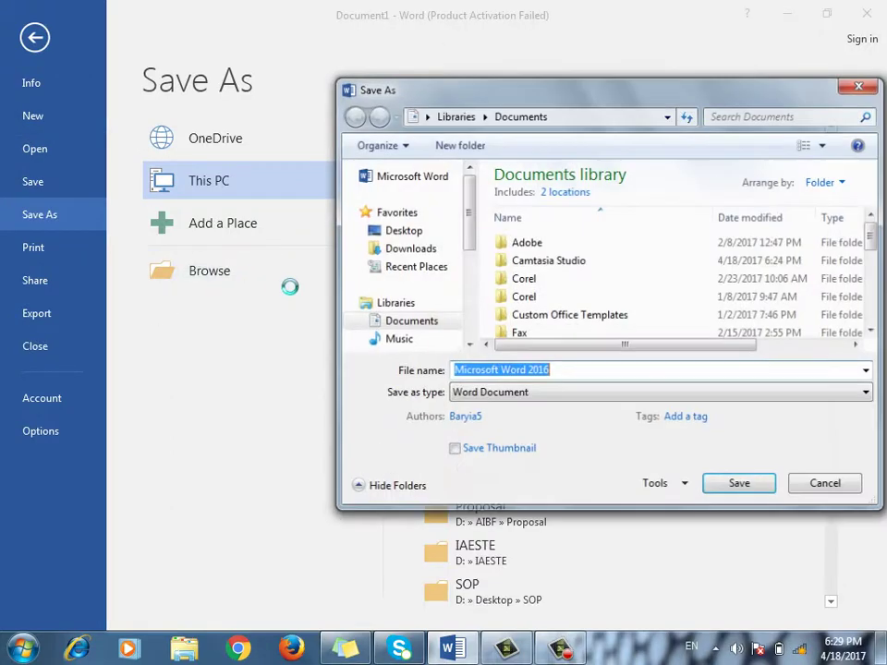
left_click(416, 237)
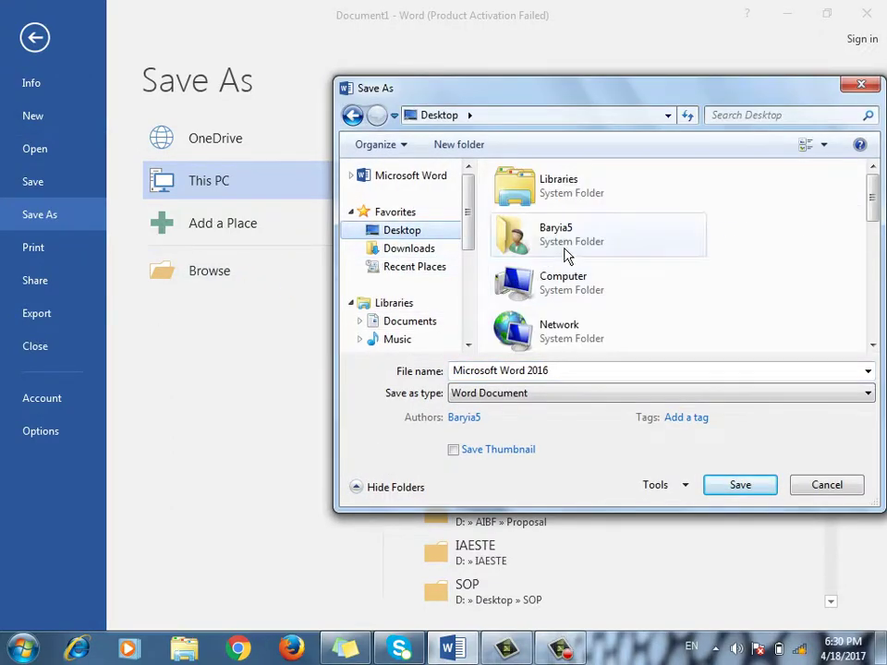
left_click_drag(638, 77, 450, 69)
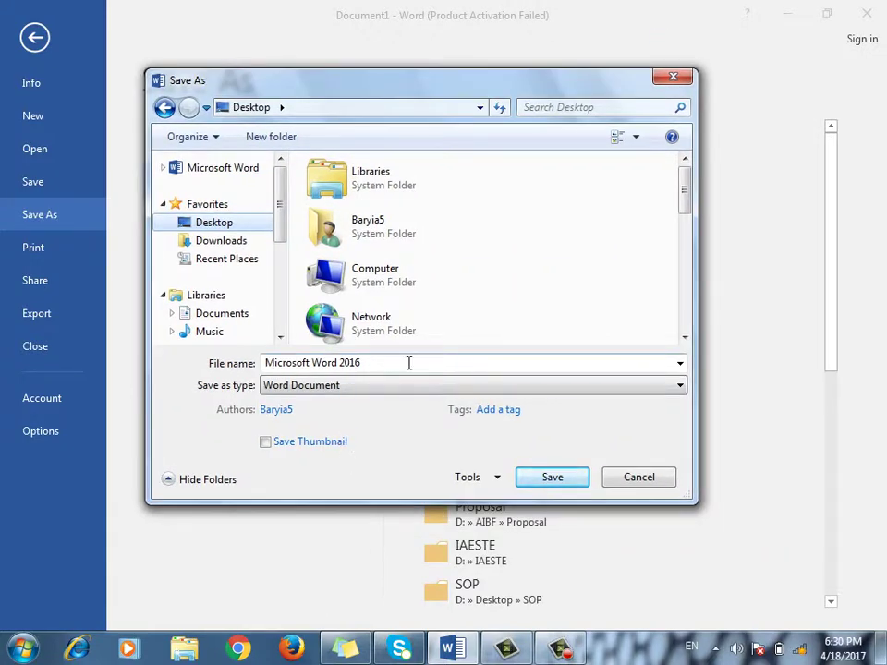
left_click(560, 481)
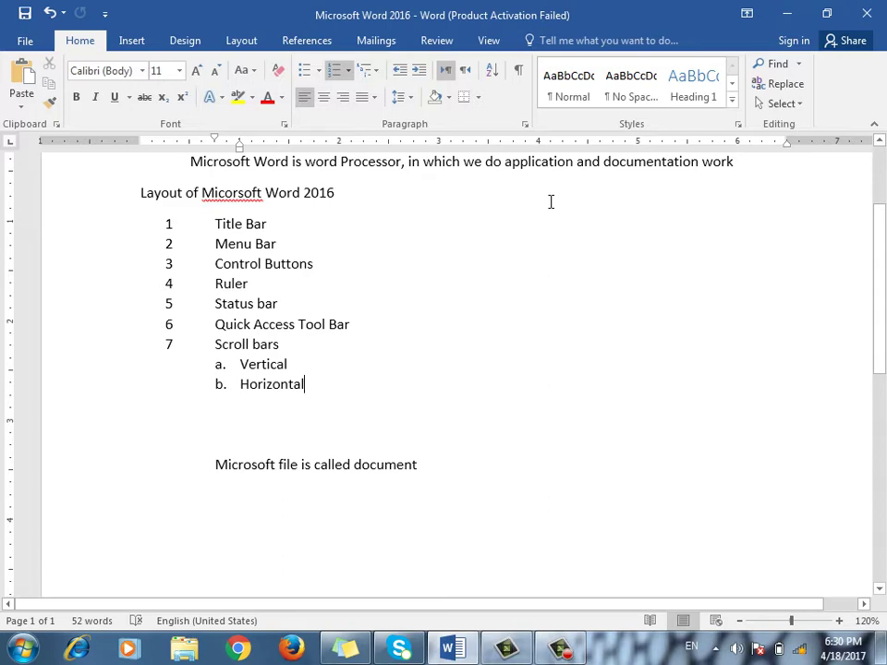
Close the Word window.
left_click(866, 13)
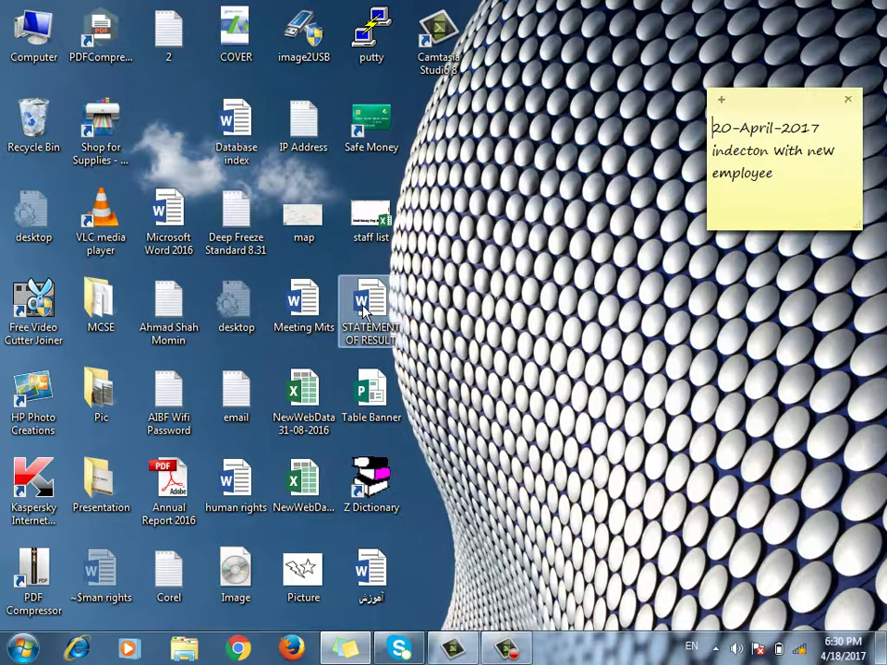
Reopen the 'Microsoft Word 2016' desktop file, dismiss the activation wizard, and go to the empty line above the closing line.
double_click(177, 231)
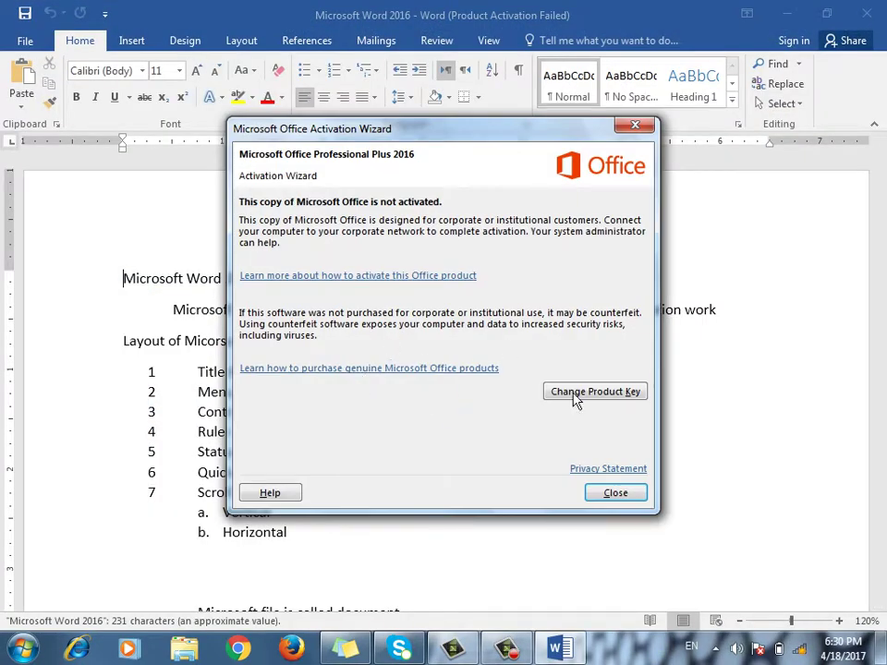
left_click(614, 491)
scroll(480, 515, "down", 3)
scroll(468, 510, "up", 2)
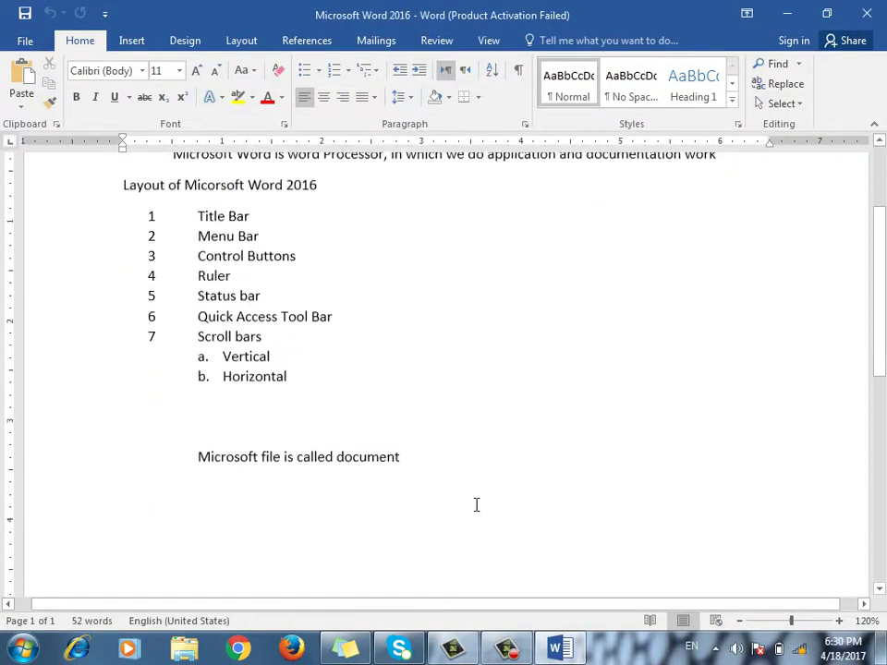
left_click(398, 483)
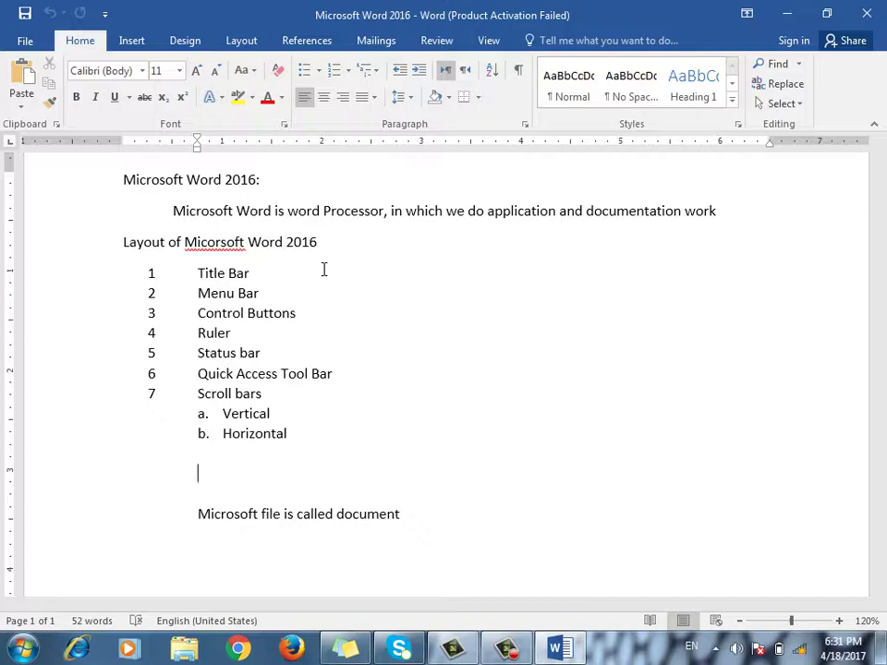
Replace 'Micorsoft' with the suggested 'Microsoft' and move after the closing line.
right_click(222, 246)
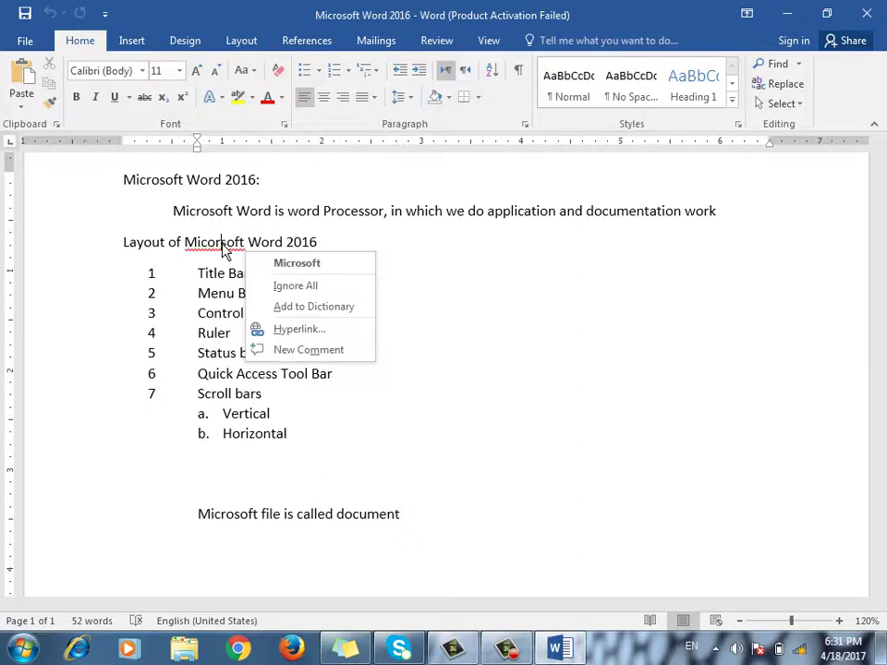
left_click(294, 263)
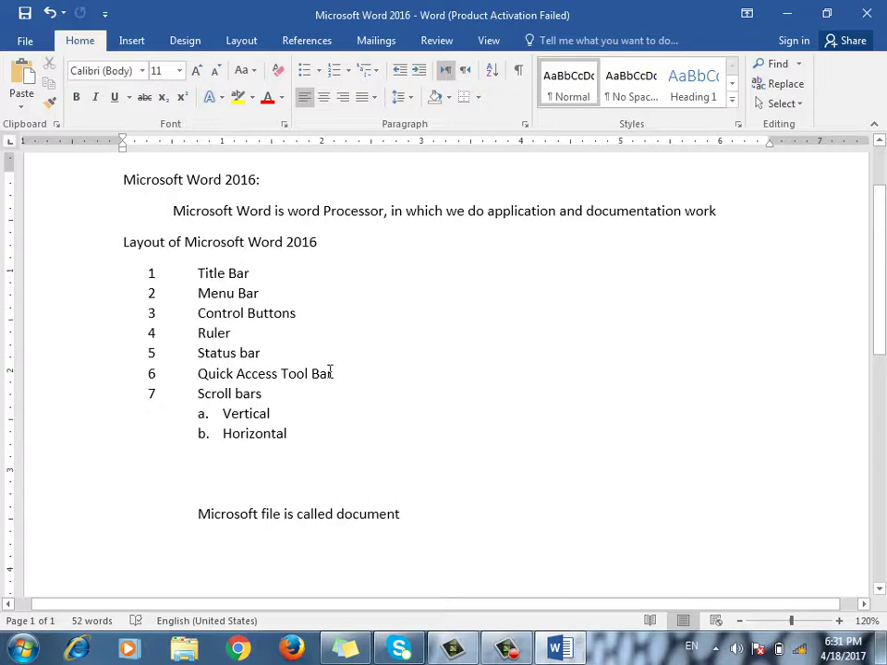
scroll(314, 447, "down", 2)
left_click(282, 453)
Add the sentence 'He are a boy' on a new line below the closing line.
key("Return")
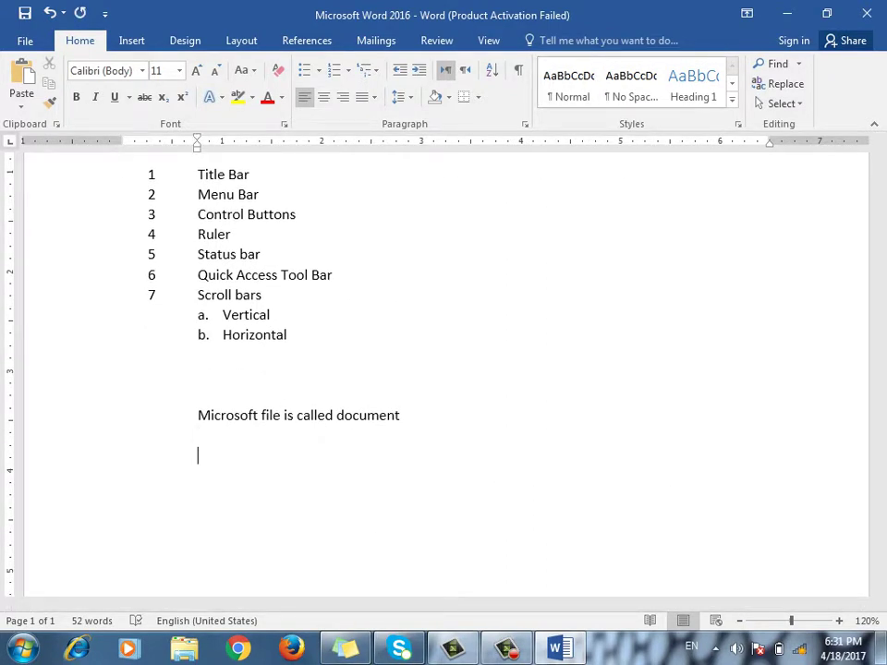
type("He are a boy")
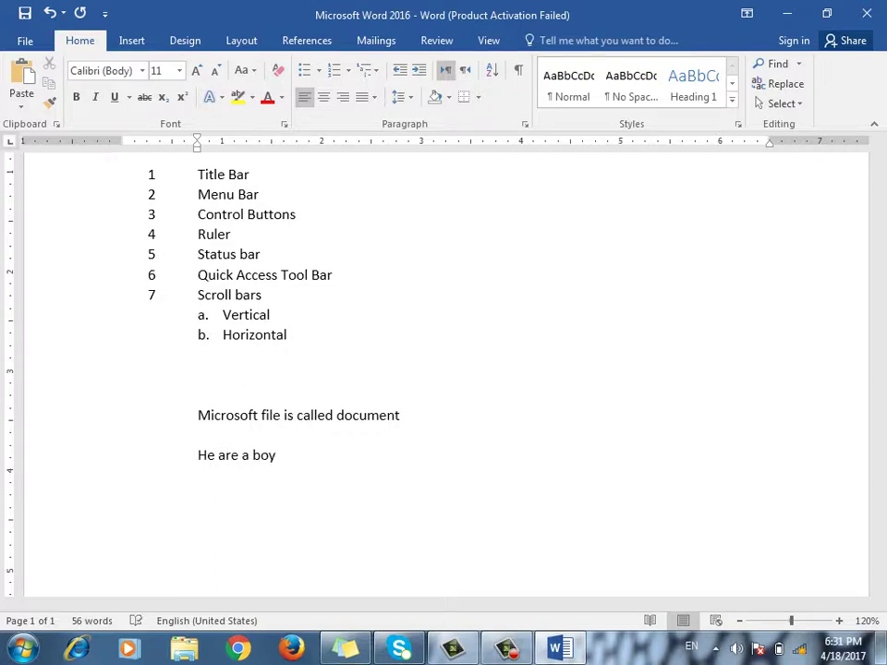
key("Return")
Replace the flagged 'are' with the suggested 'is' and move to the empty line below.
right_click(231, 461)
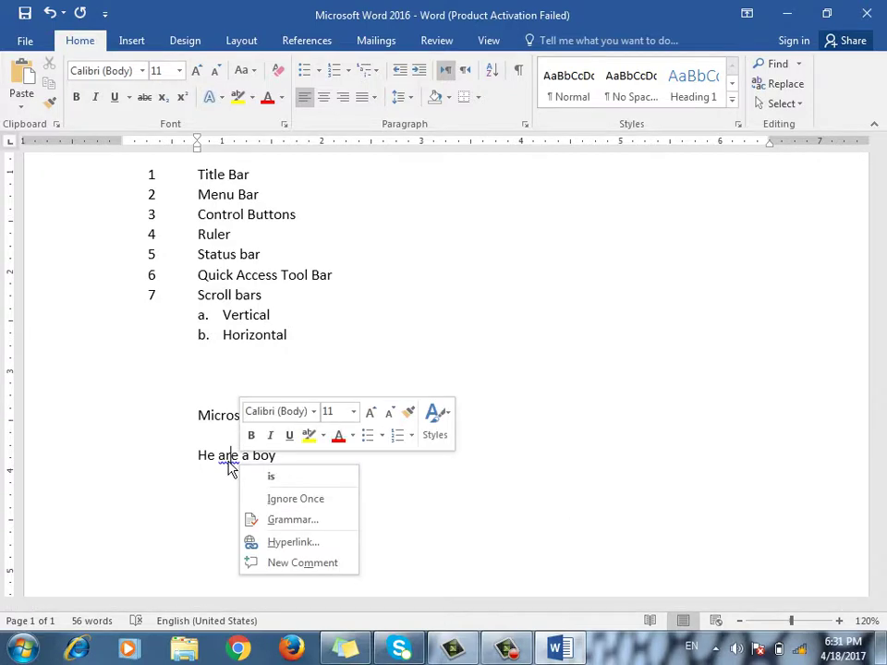
left_click(310, 465)
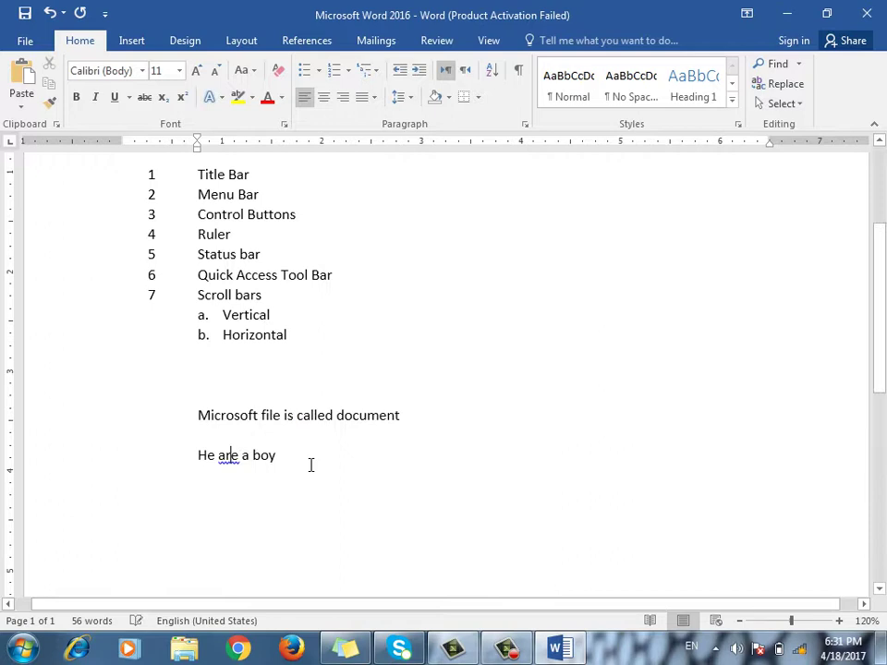
right_click(228, 458)
left_click(255, 478)
left_click(295, 494)
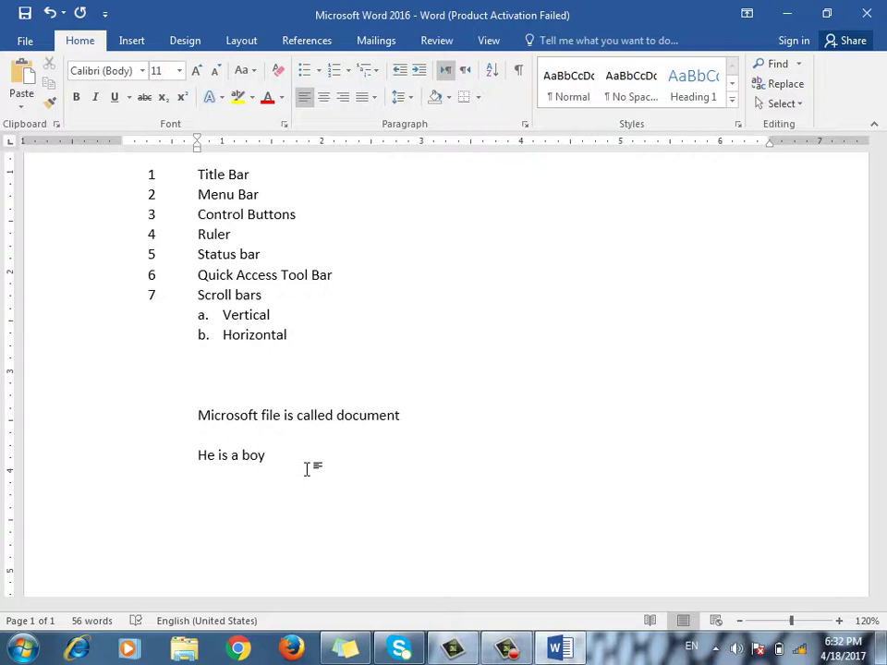
left_click(370, 416)
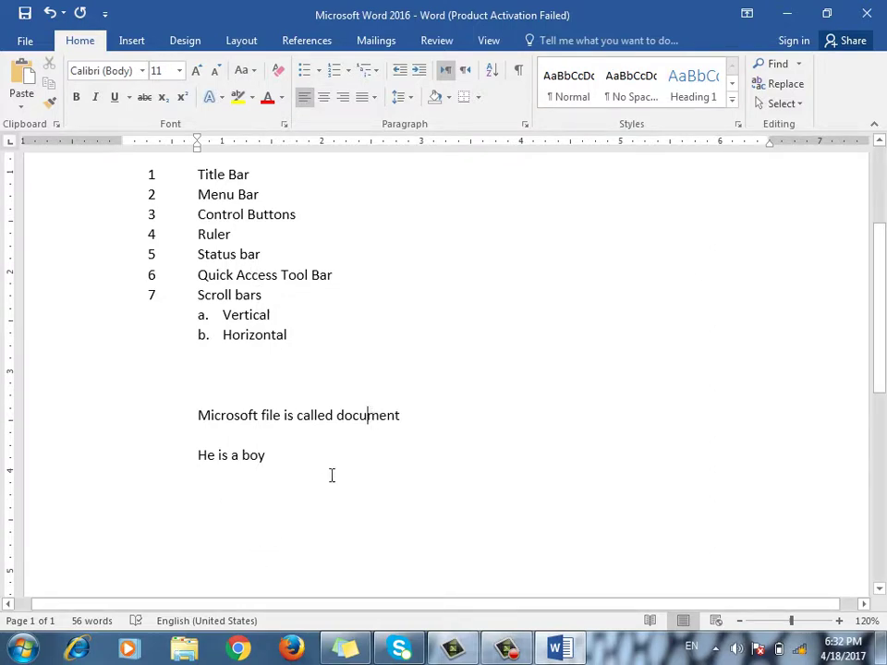
right_click(369, 416)
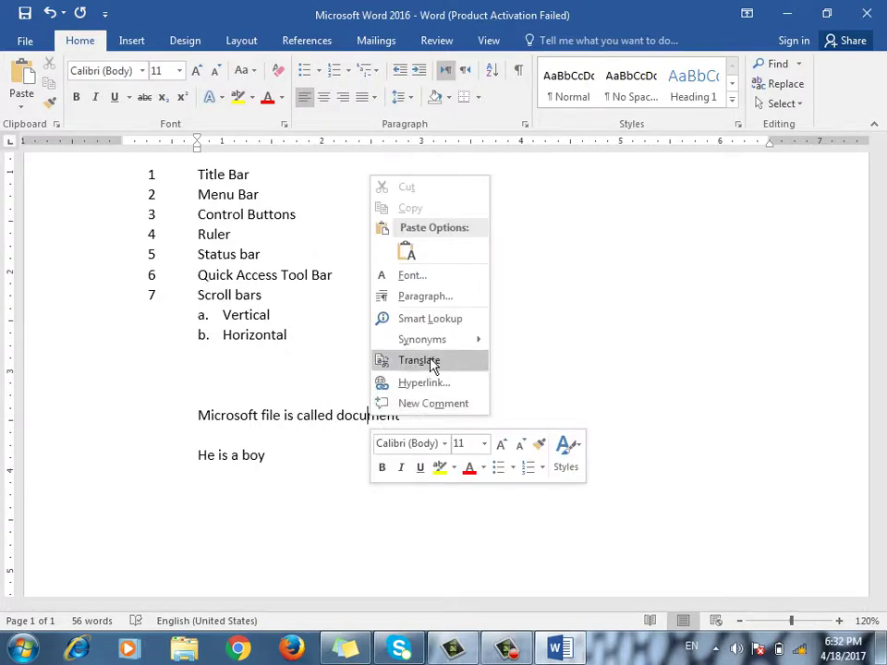
mouse_move(440, 351)
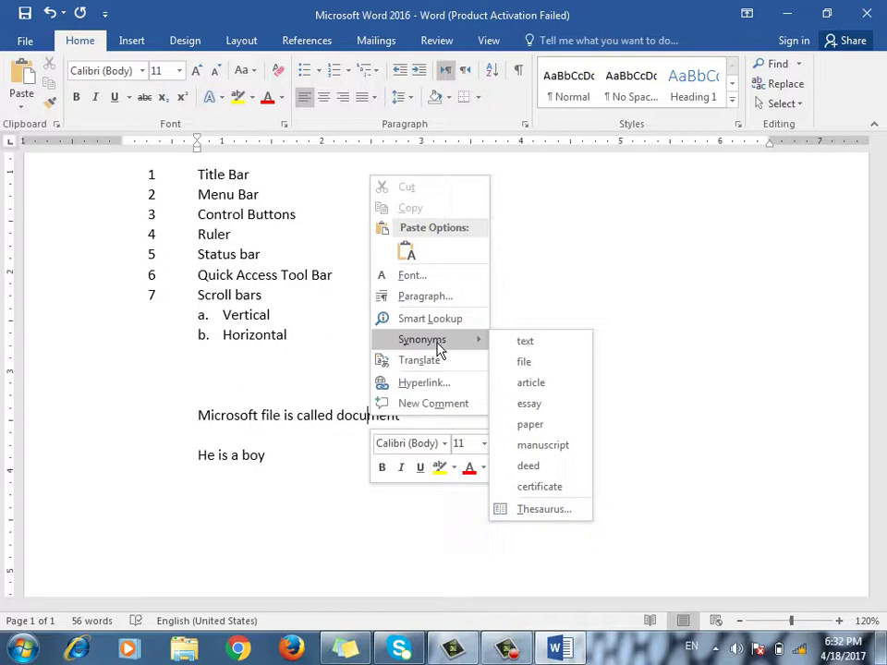
left_click(503, 260)
left_click(349, 368)
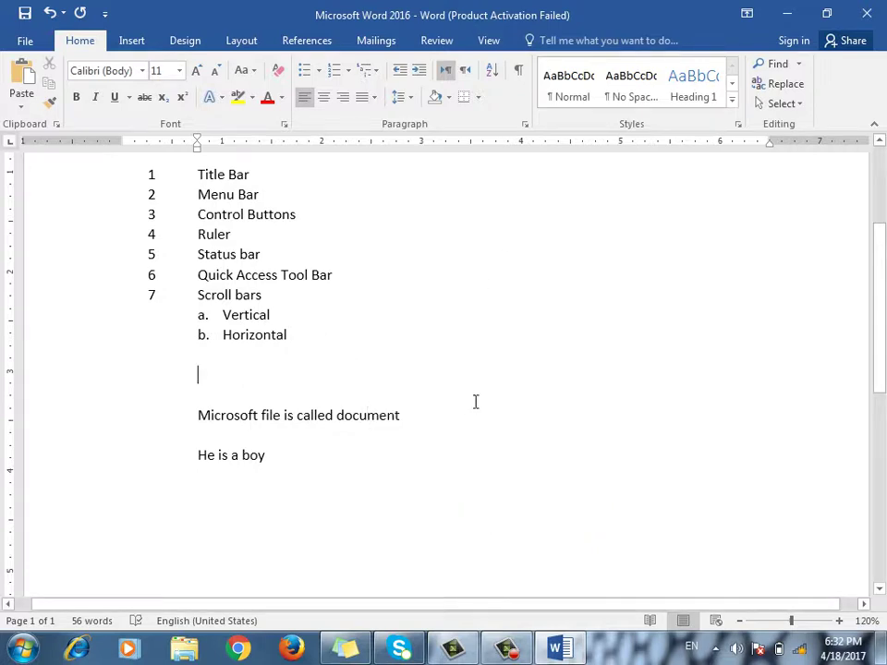
Add 'Nice' on its own line and browse its synonyms without changing it.
type("nice")
key("Return")
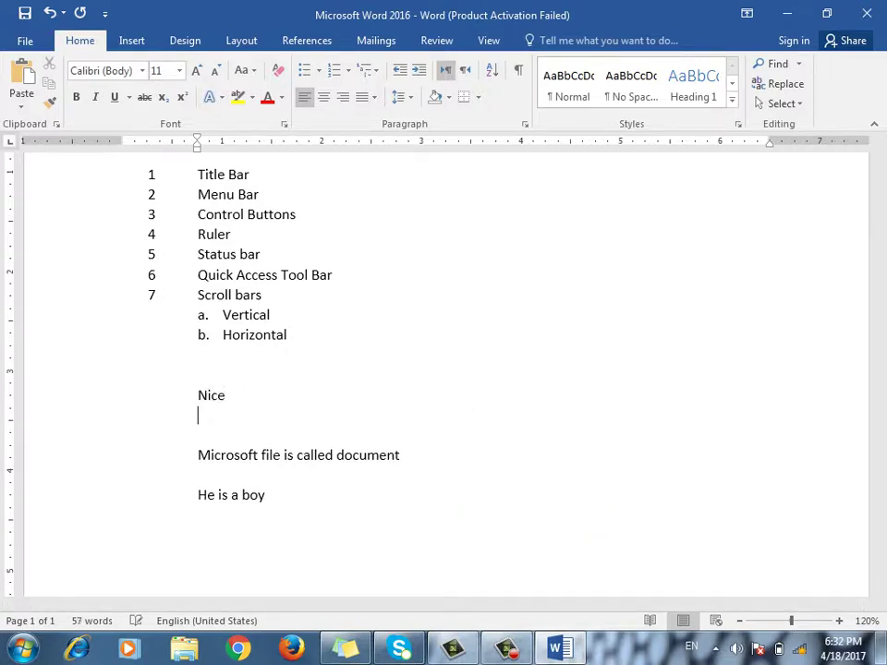
right_click(220, 397)
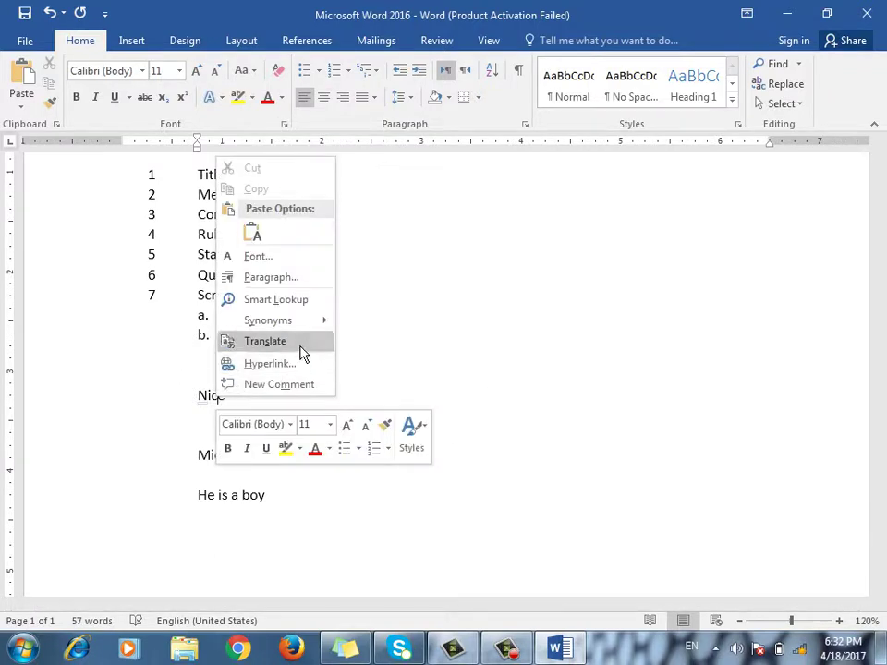
mouse_move(312, 331)
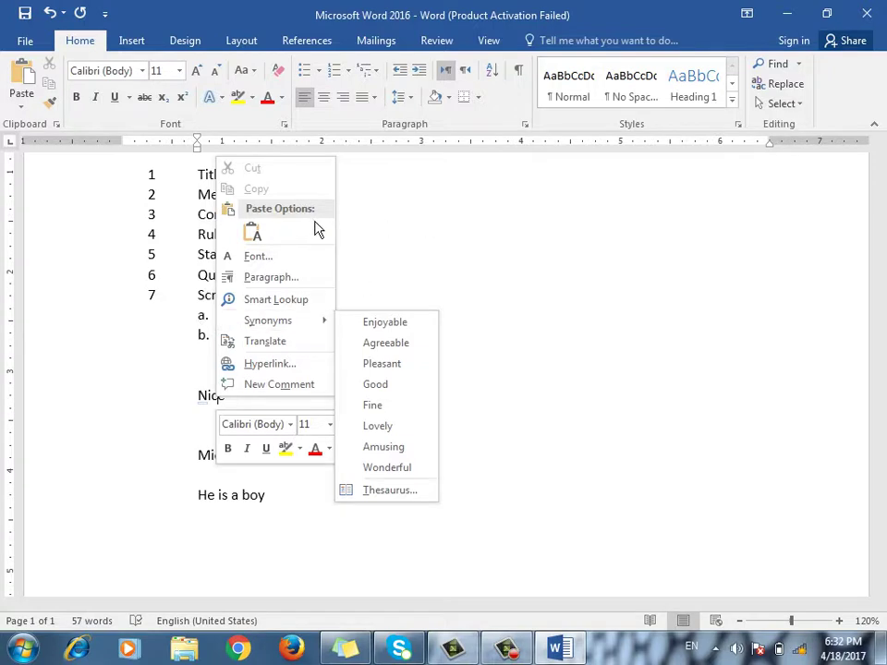
left_click(506, 231)
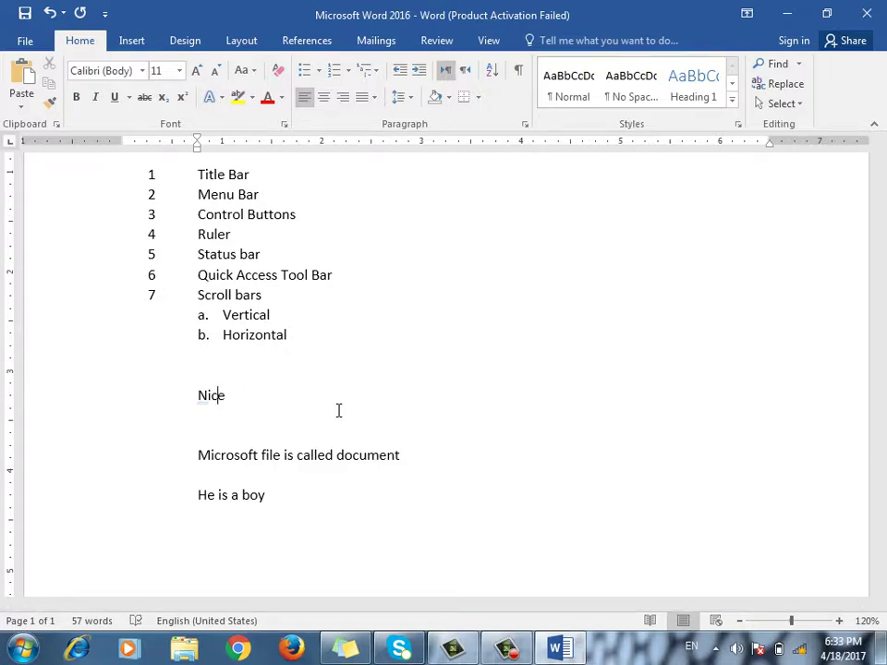
right_click(216, 396)
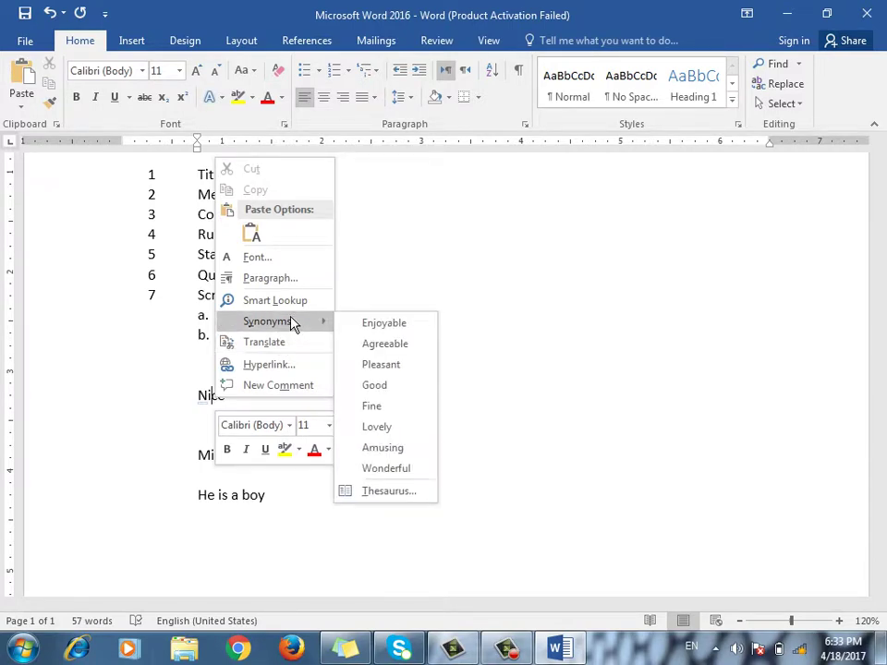
key("Escape")
left_click(271, 415)
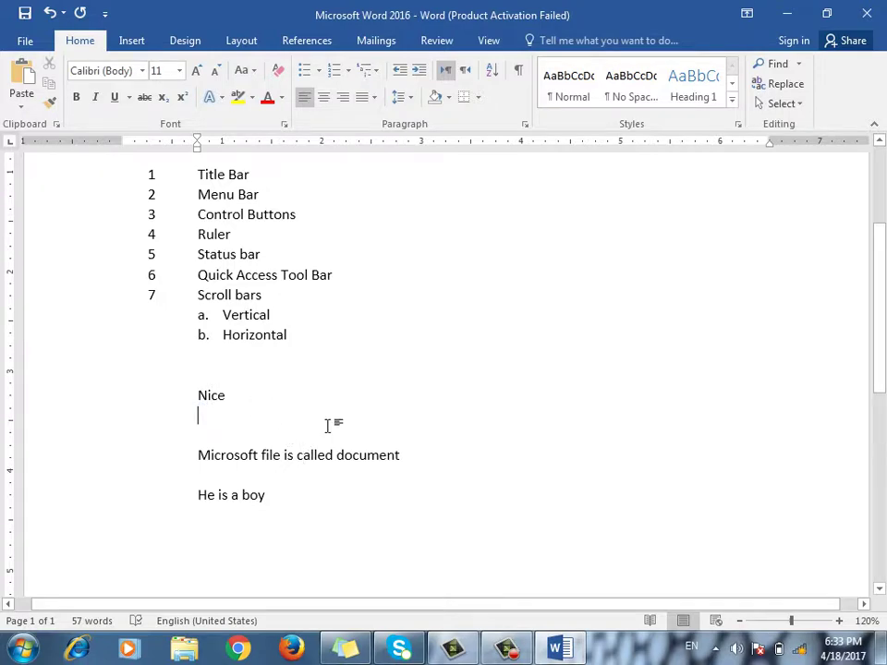
Type the author's full name on its own line under Nice, then view Nice's synonyms again.
scroll(329, 426, "up", 3)
scroll(327, 374, "down", 4)
scroll(366, 438, "up", 2)
type("Mohamma")
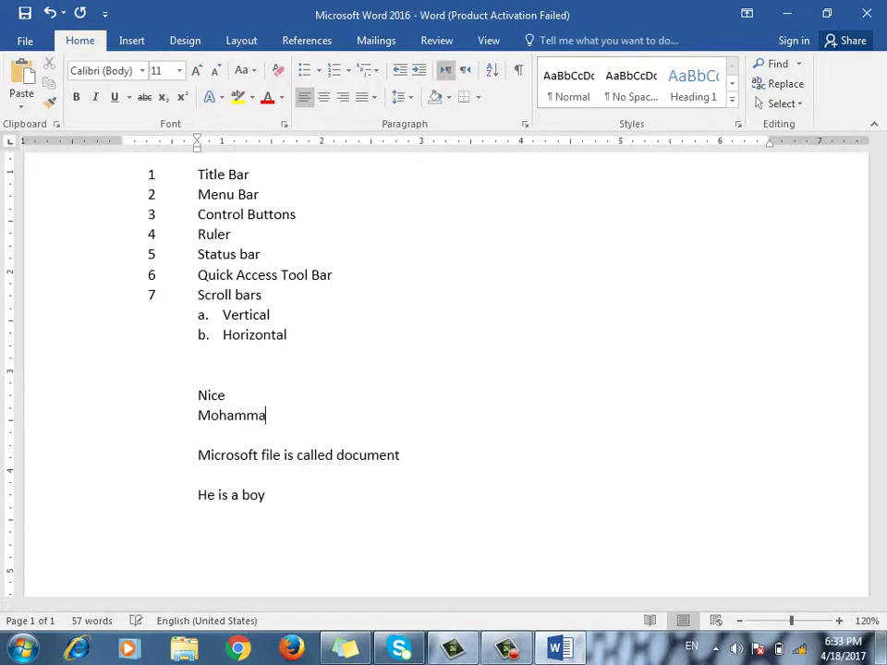
type("d Qasam")
key("Return")
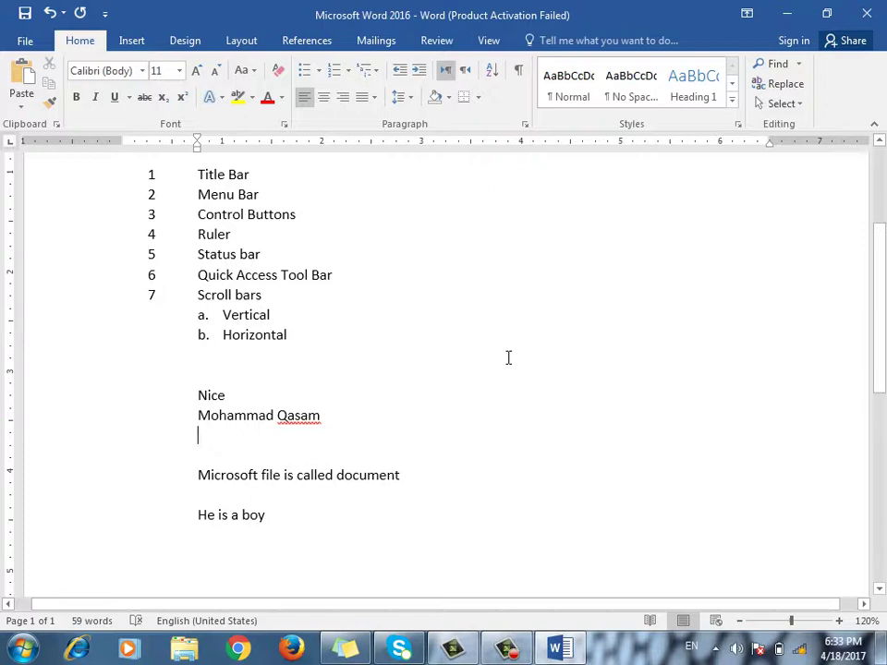
right_click(213, 406)
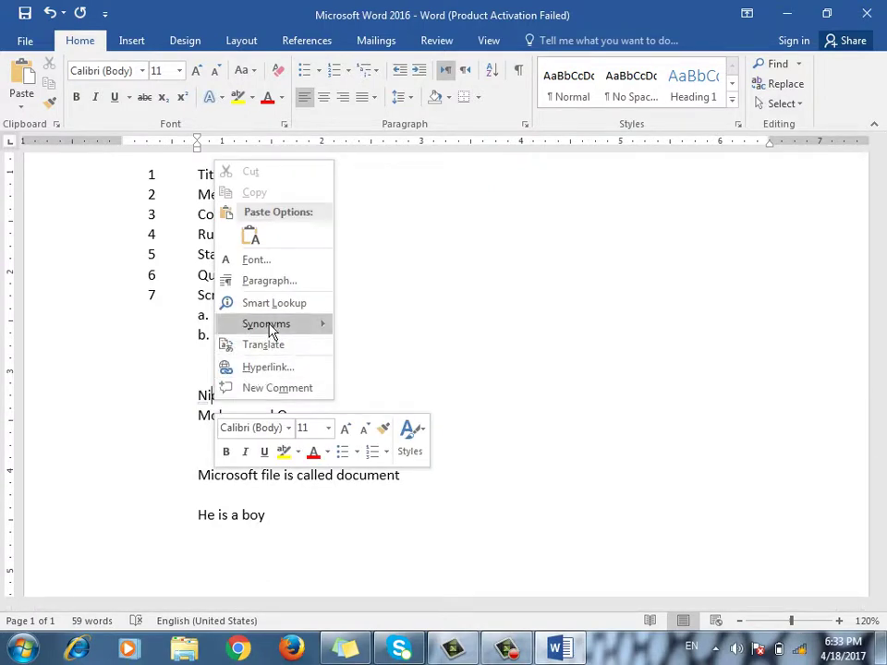
mouse_move(271, 331)
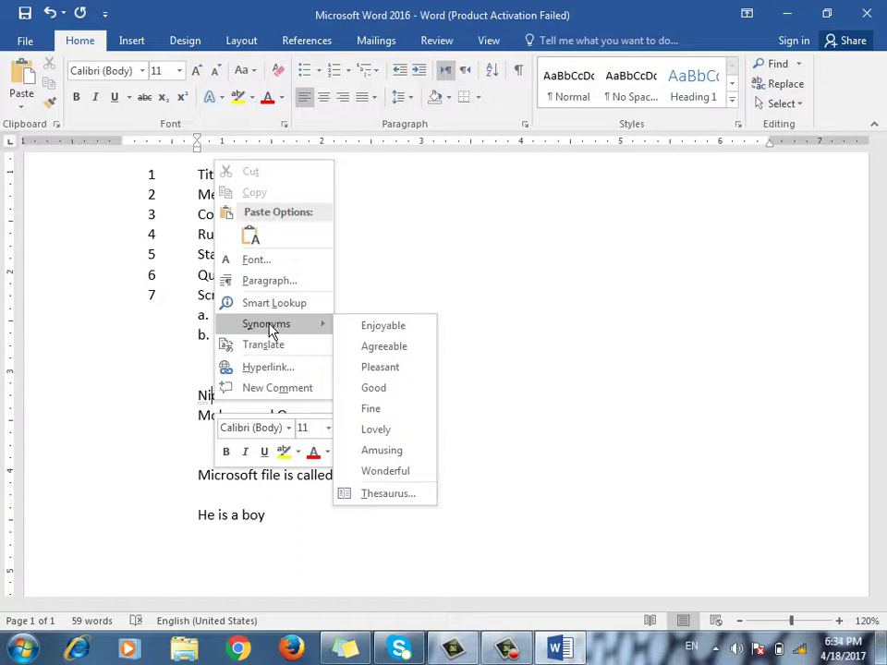
Restore and re-maximize the Word window, then choose Ignore All for the flagged surname.
double_click(629, 24)
double_click(513, 21)
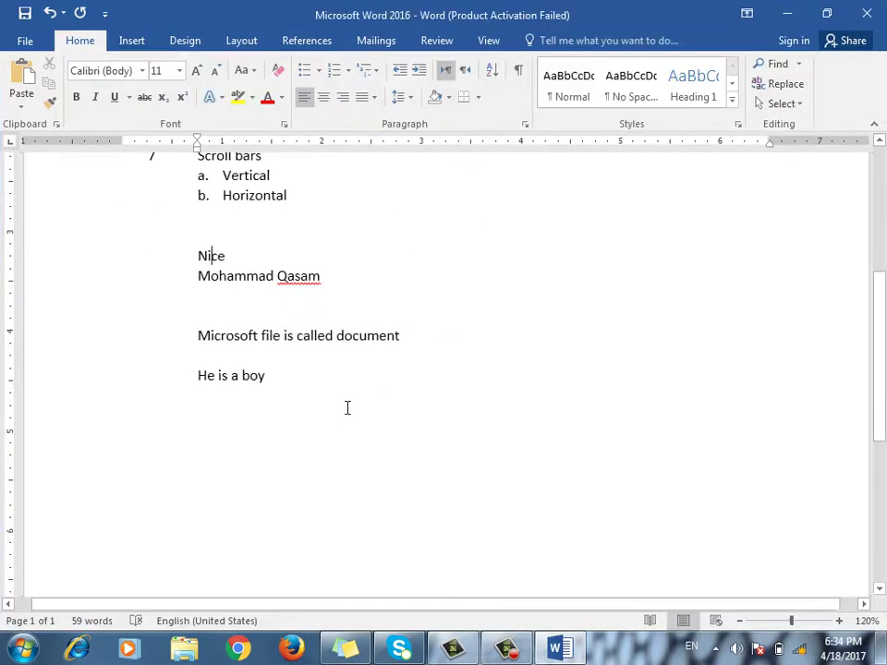
scroll(416, 409, "up", 3)
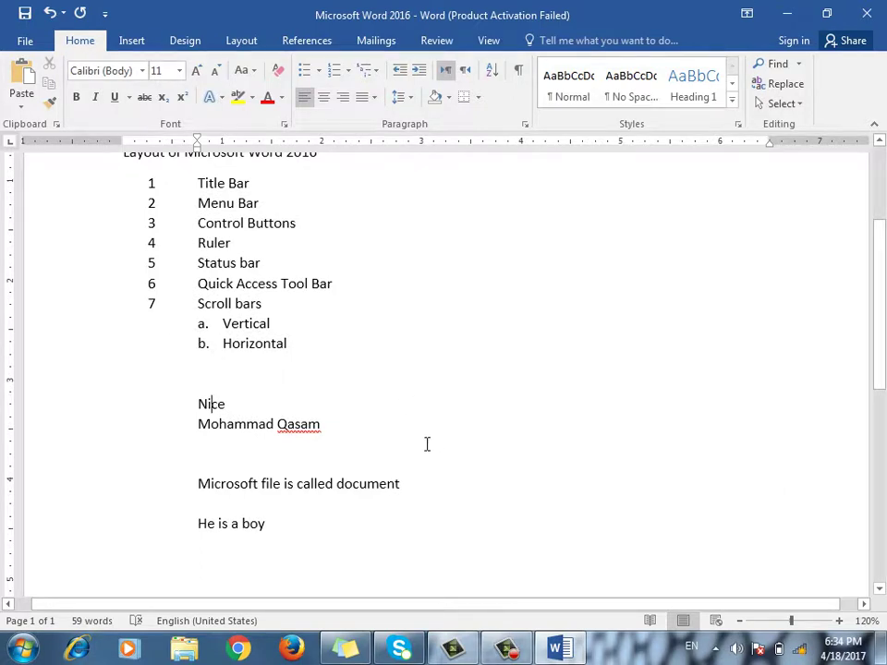
right_click(301, 426)
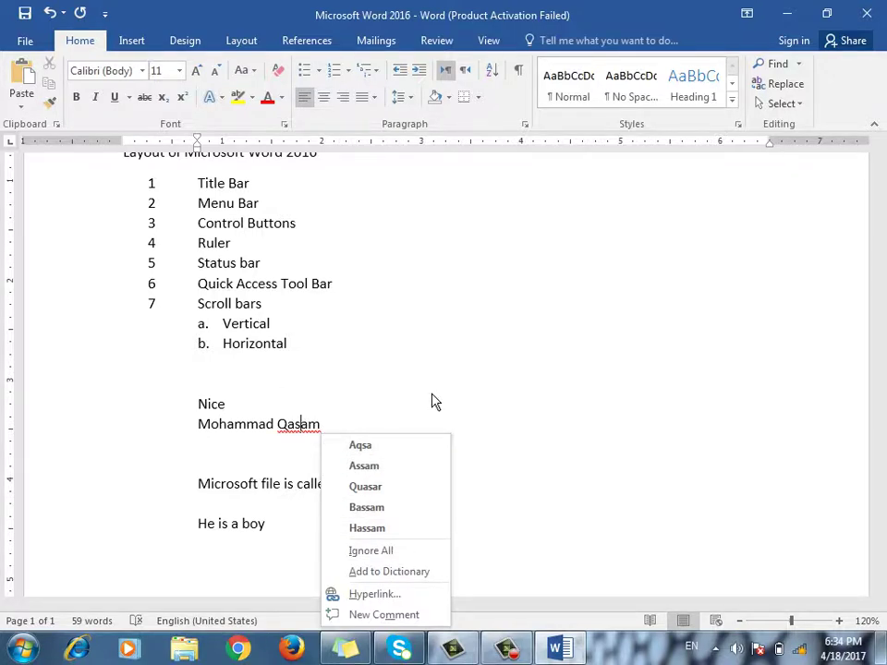
left_click(386, 552)
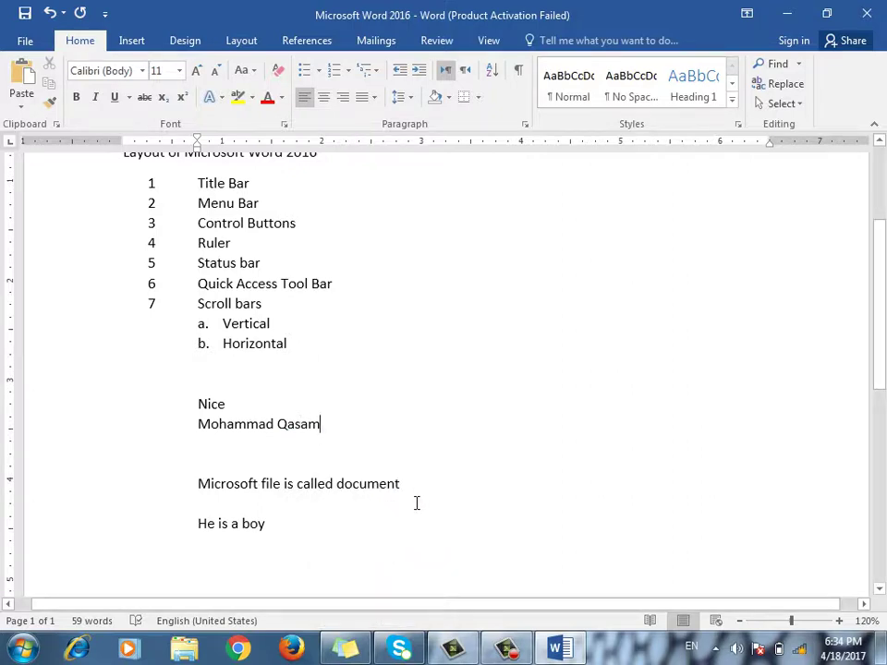